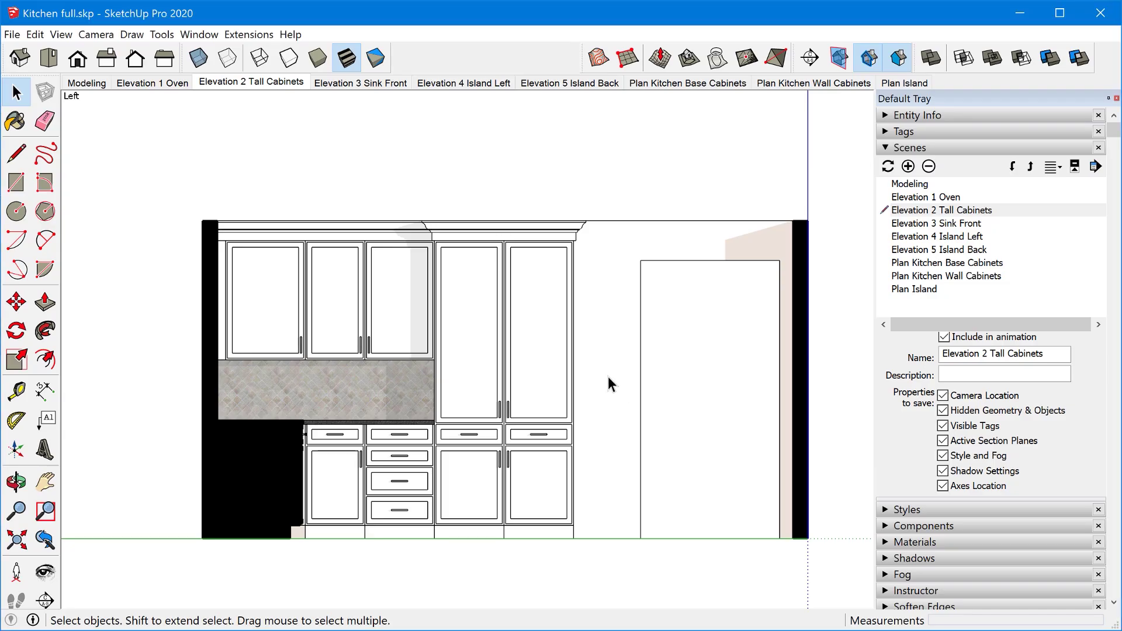
Preview the Modeling scene with a quick orbit, then go back to the Elevation 2 Tall Cabinets scene.
scroll(531, 475, "up", 3)
scroll(530, 474, "down", 3)
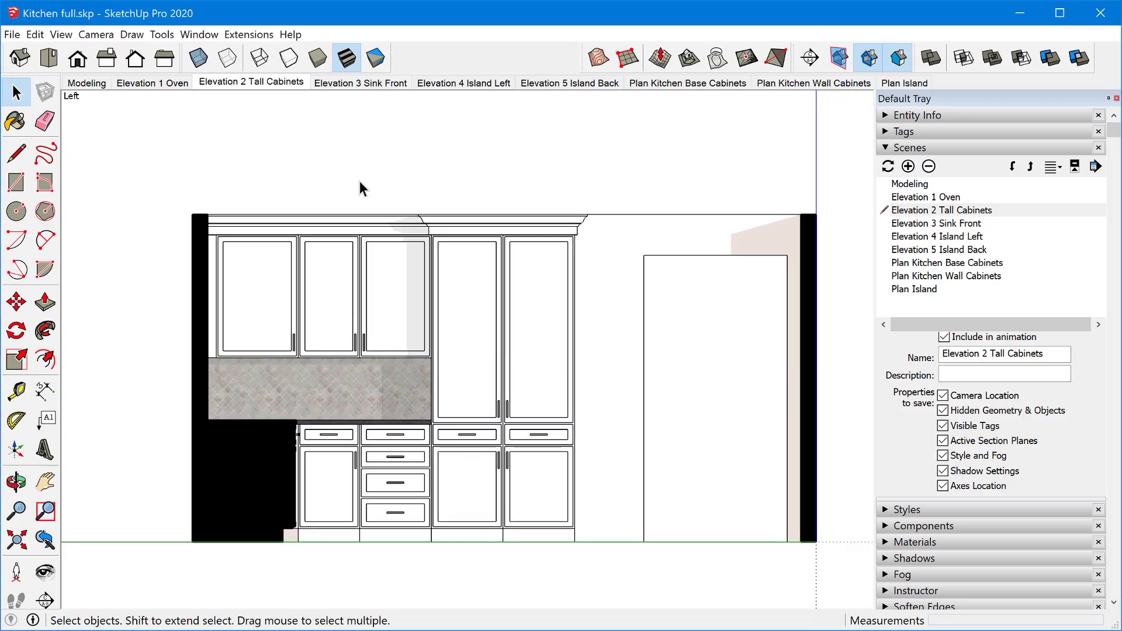
left_click(97, 82)
middle_click_drag(490, 263, 640, 342)
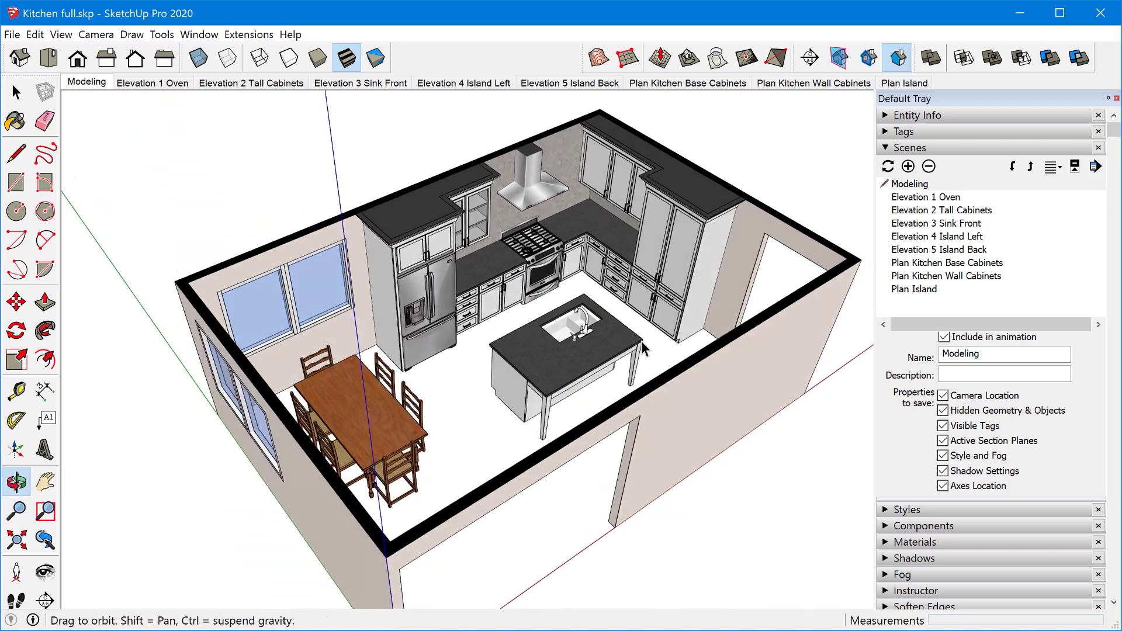
left_click(265, 83)
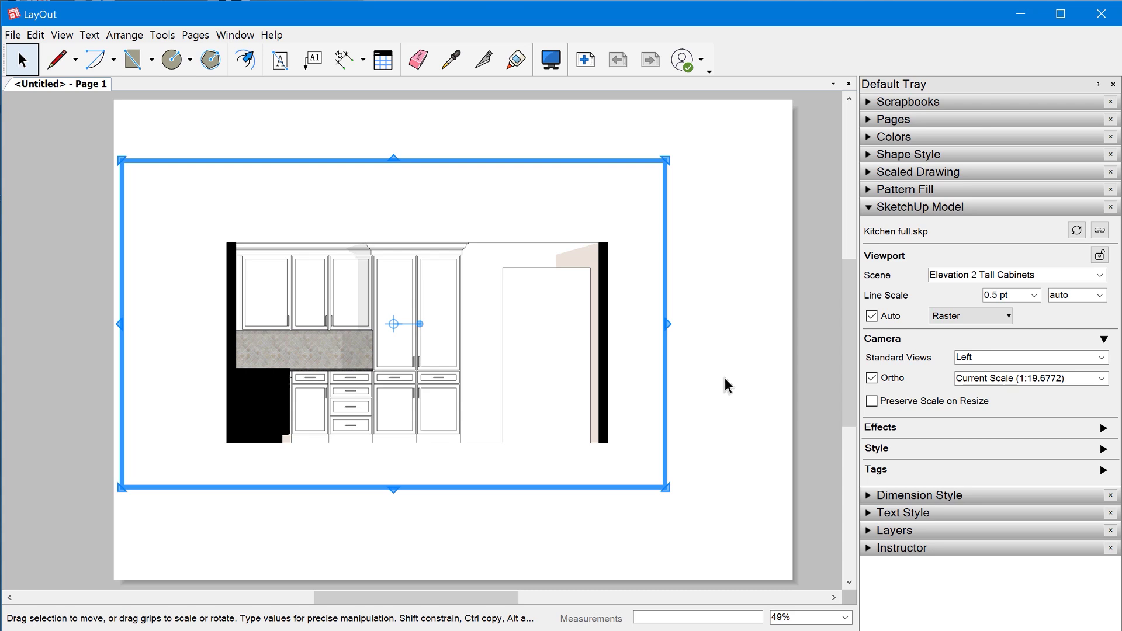
Delete the old kitchen viewport and insert Kitchen full.skp onto the page as a new viewport.
key("Delete")
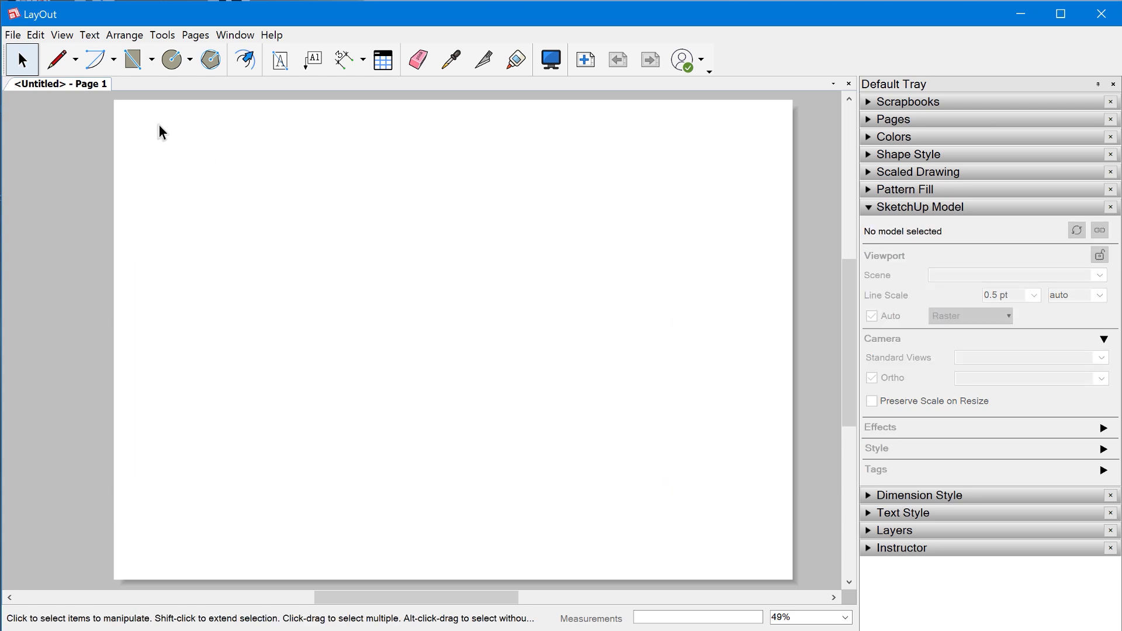
left_click(8, 39)
left_click(74, 253)
left_click(293, 145)
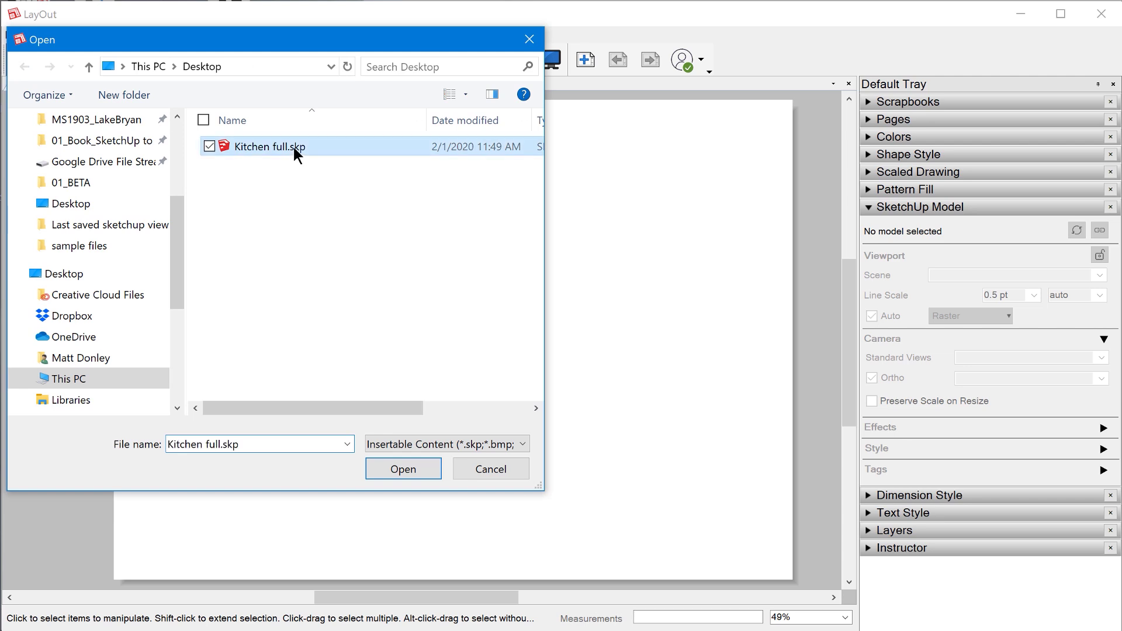
left_click(402, 469)
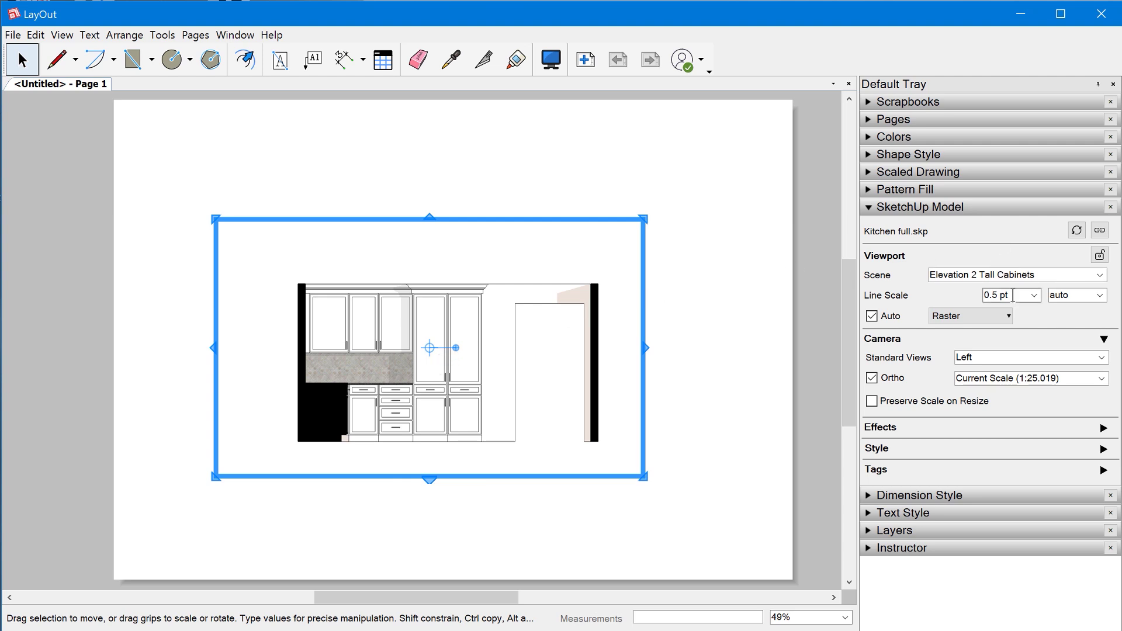
left_click(725, 327)
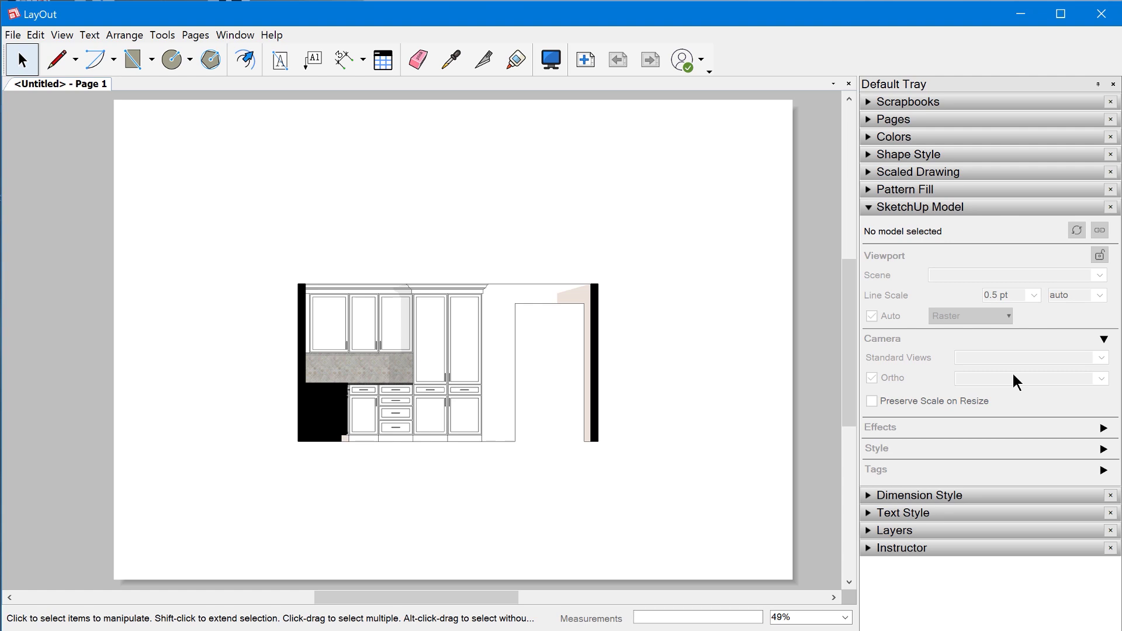
Select the kitchen viewport and review its SketchUp Model tray settings, including the Scene field.
left_click(491, 391)
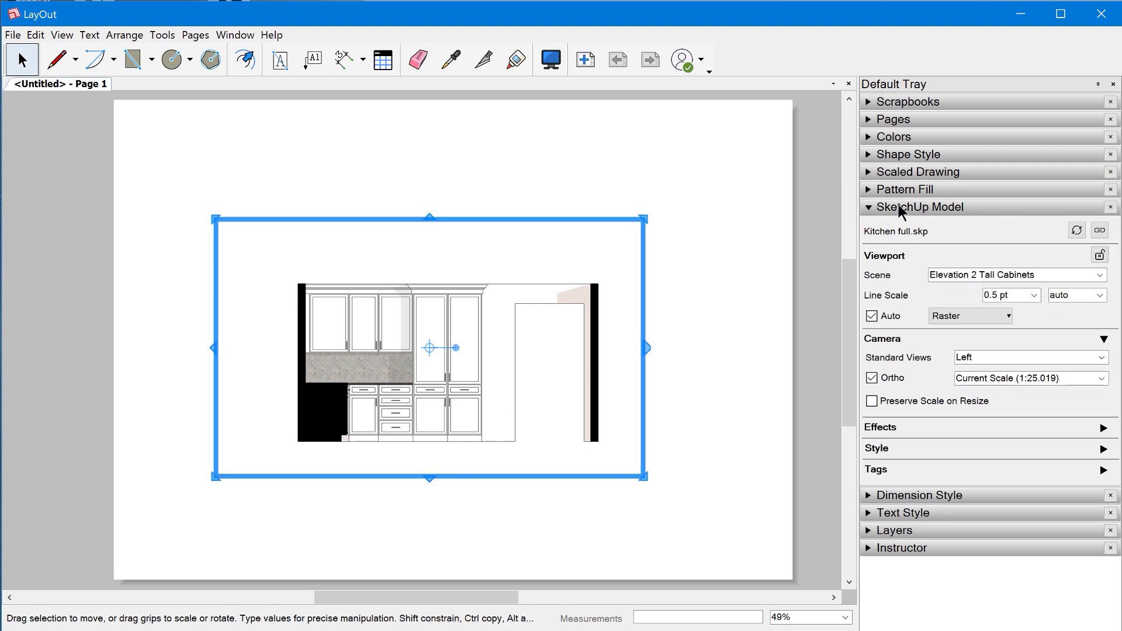
left_click(228, 34)
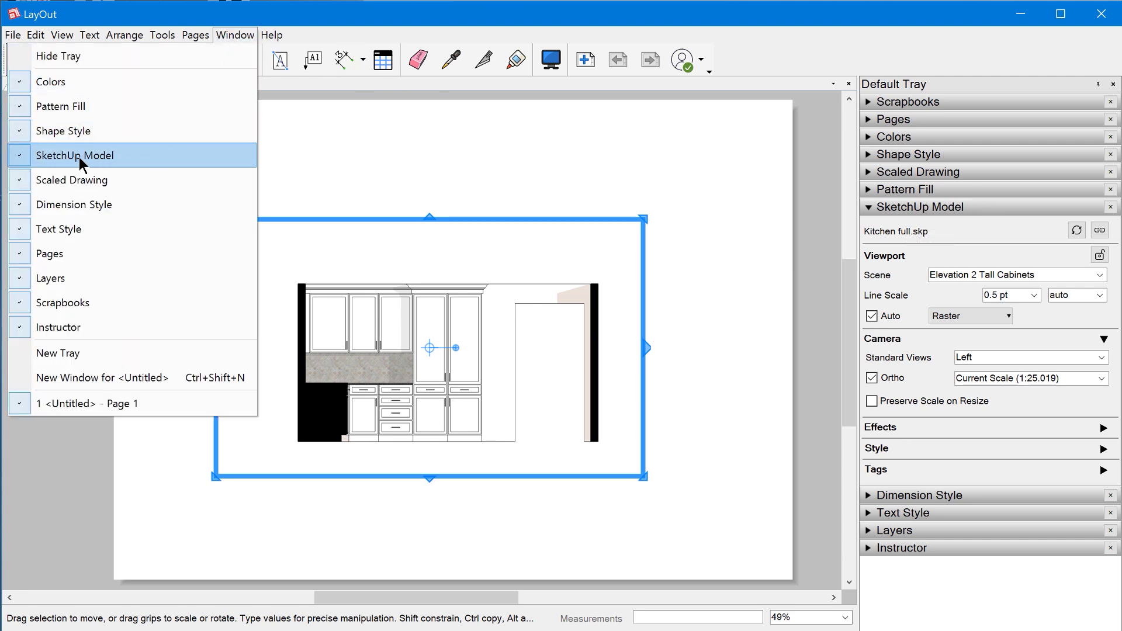
left_click(902, 208)
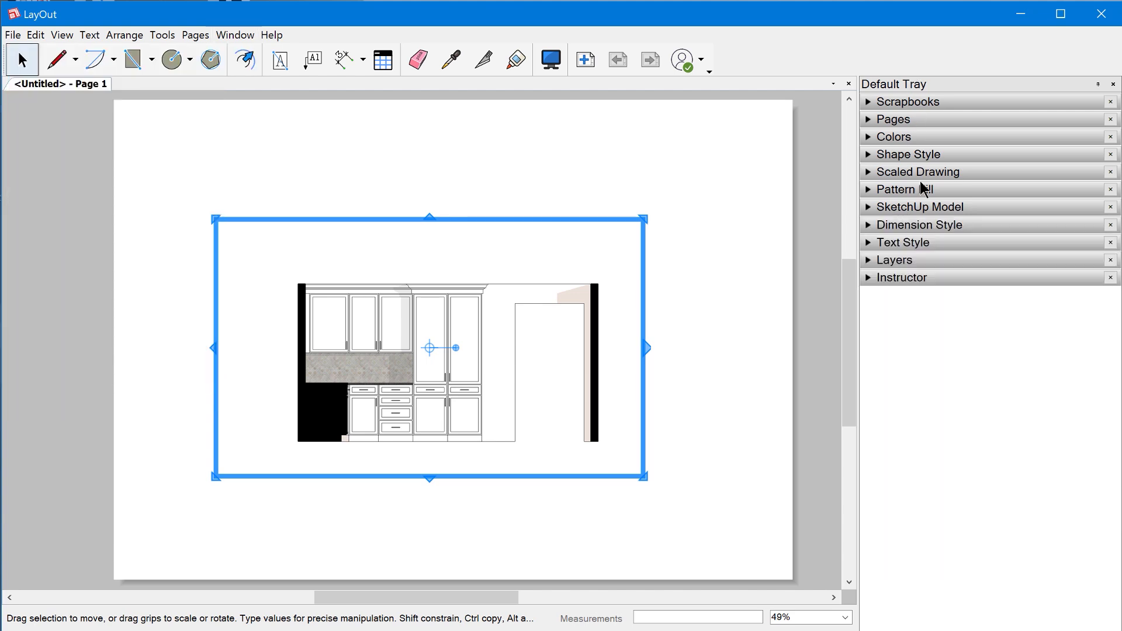
left_click(869, 208)
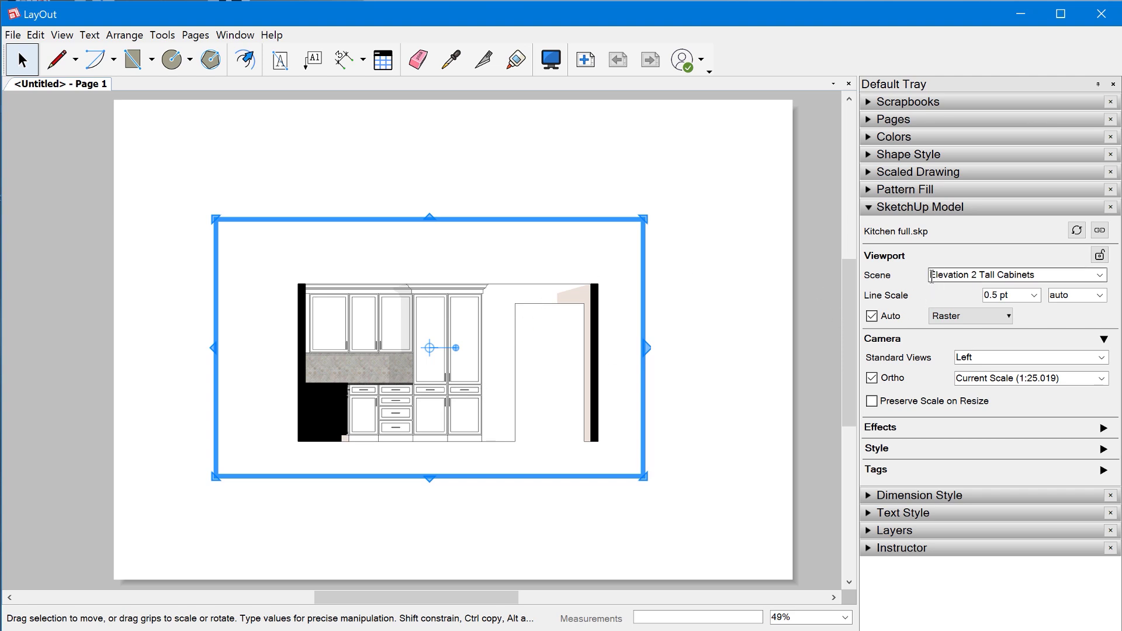
left_click(966, 275)
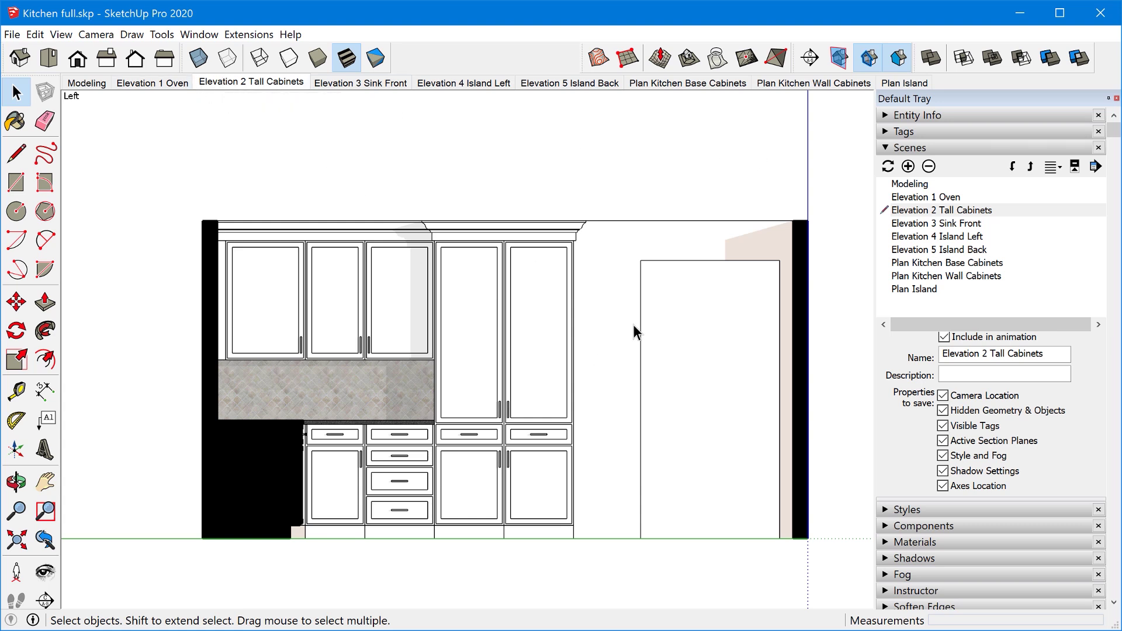
Orbit the cabinet elevation into a zoomed-out 3D perspective and save Kitchen full.skp.
middle_click_drag(632, 325, 735, 291)
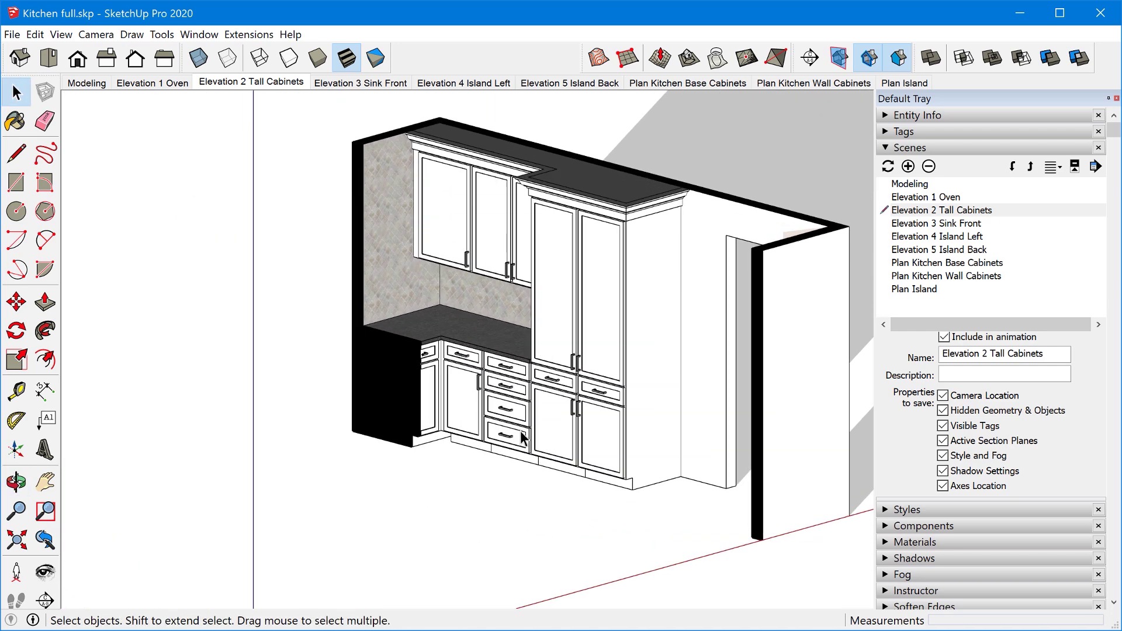
scroll(560, 391, "down", 5)
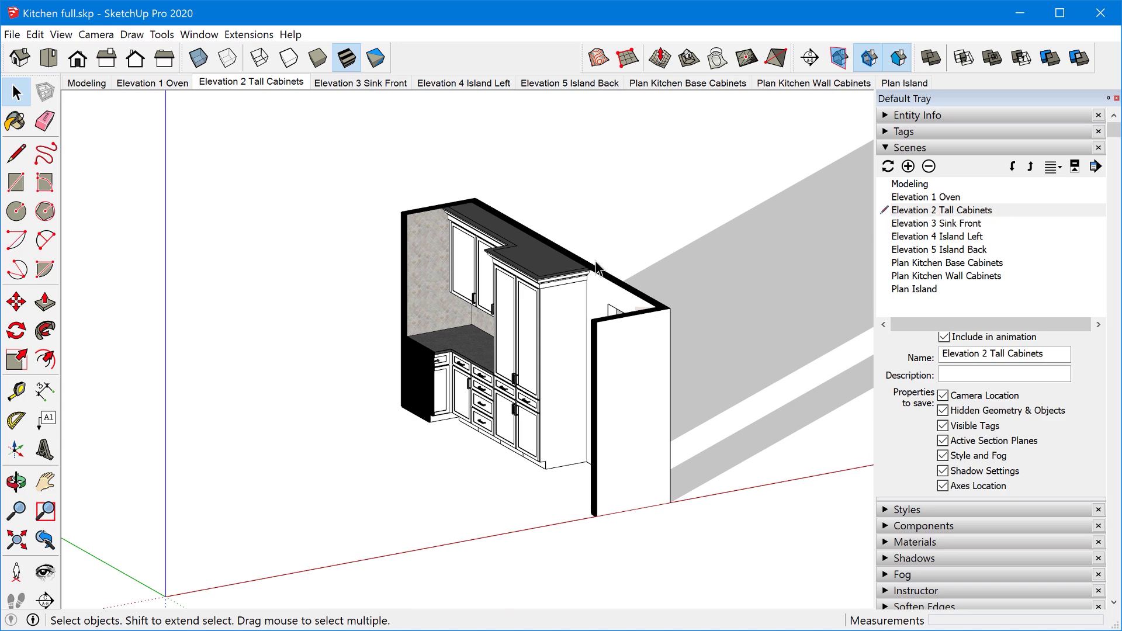
left_click(12, 38)
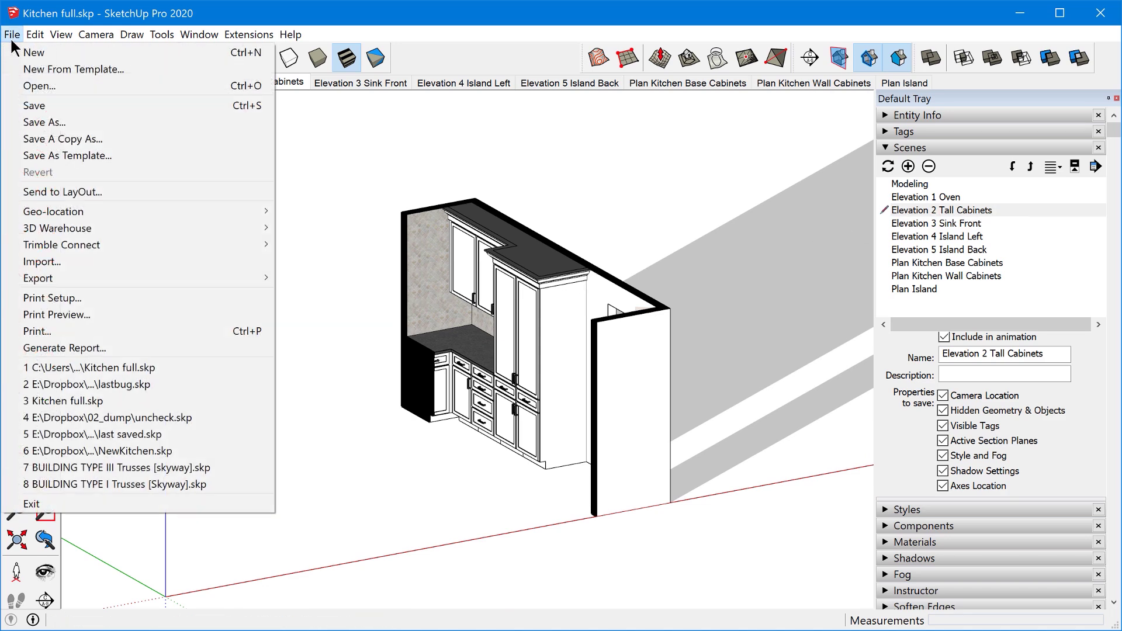
left_click(33, 105)
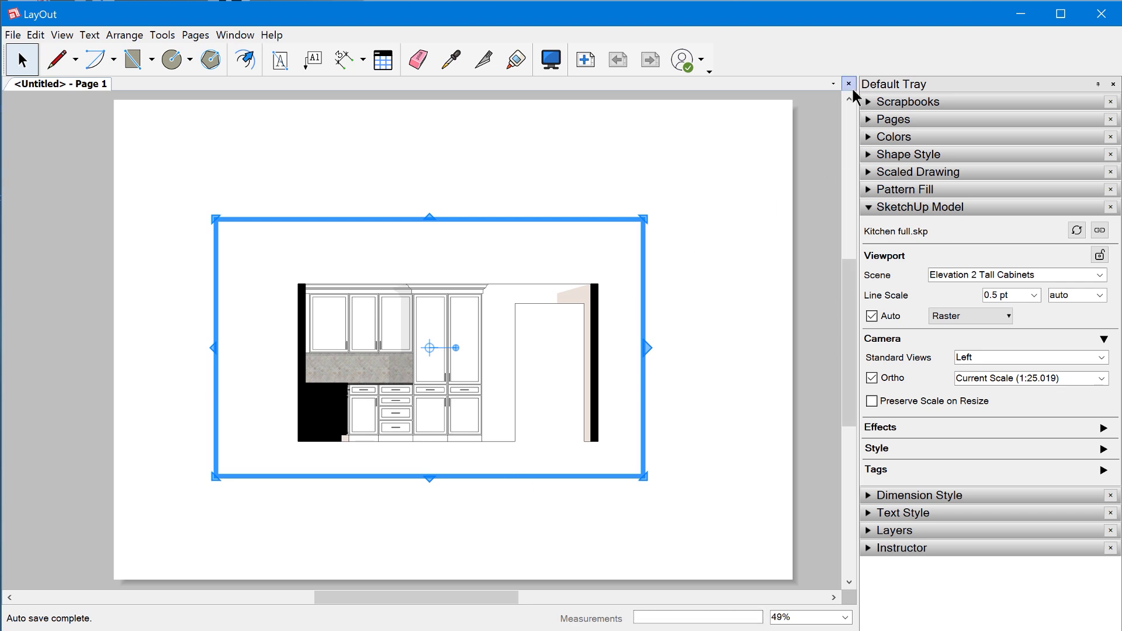
Close the current document without saving and start a new A3 Landscape page.
left_click(848, 83)
left_click(672, 375)
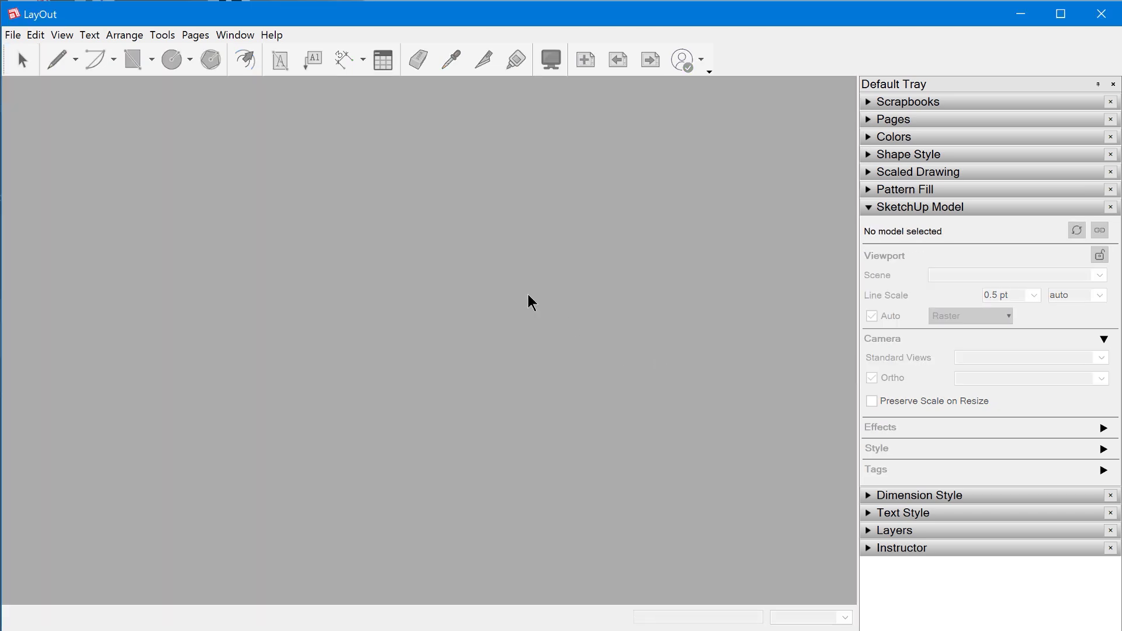
left_click(13, 35)
left_click(15, 55)
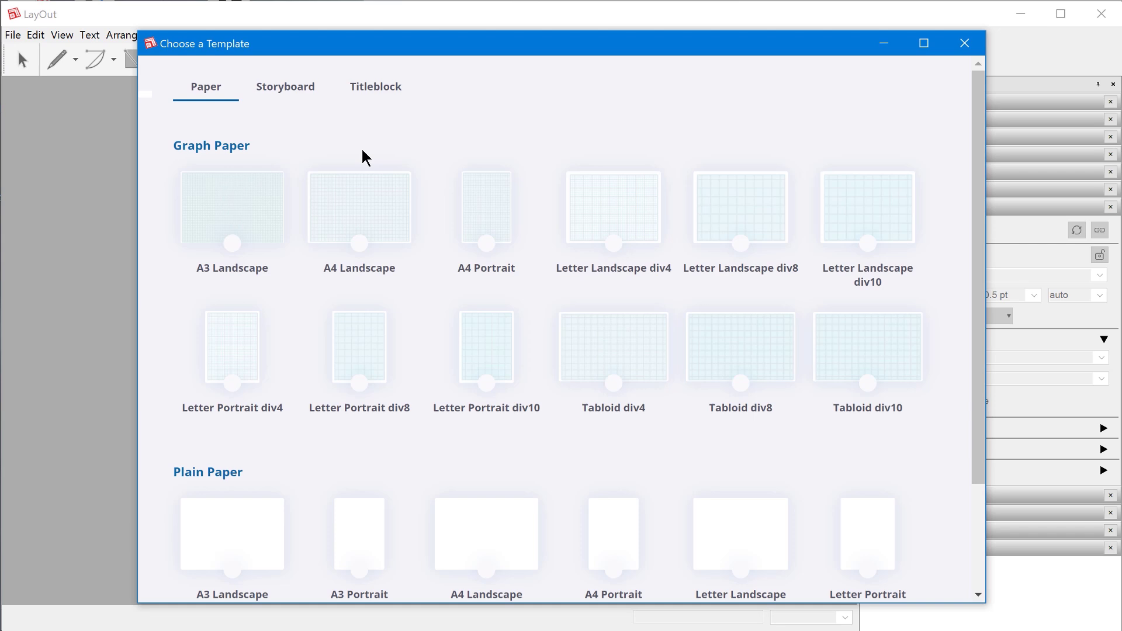
double_click(212, 535)
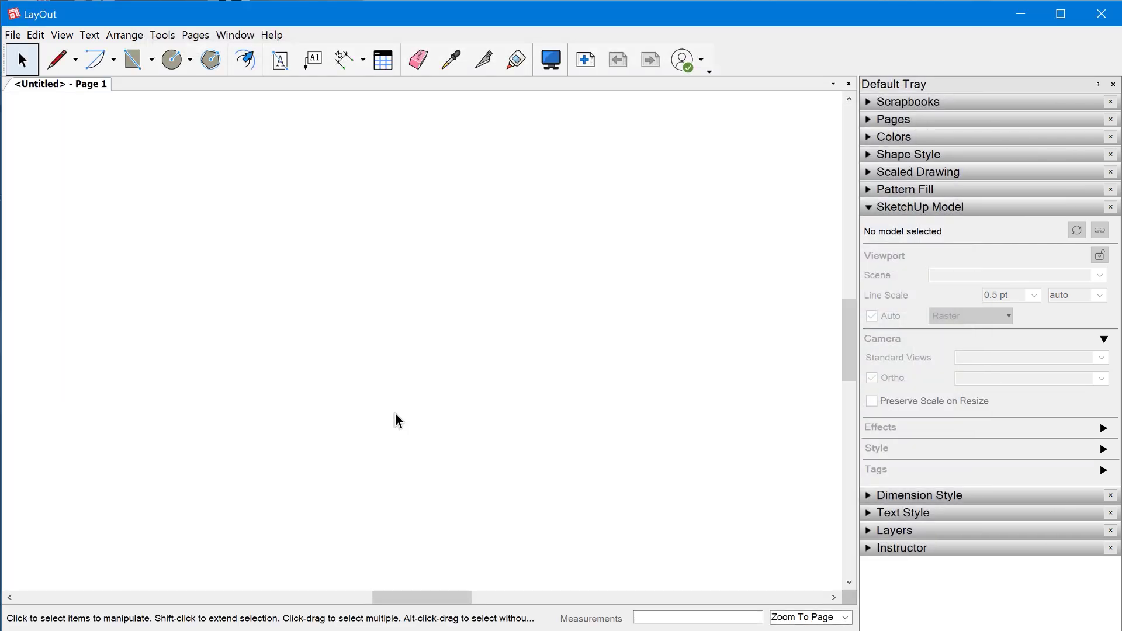
Insert Kitchen full.skp onto the new page as a viewport.
left_click(11, 36)
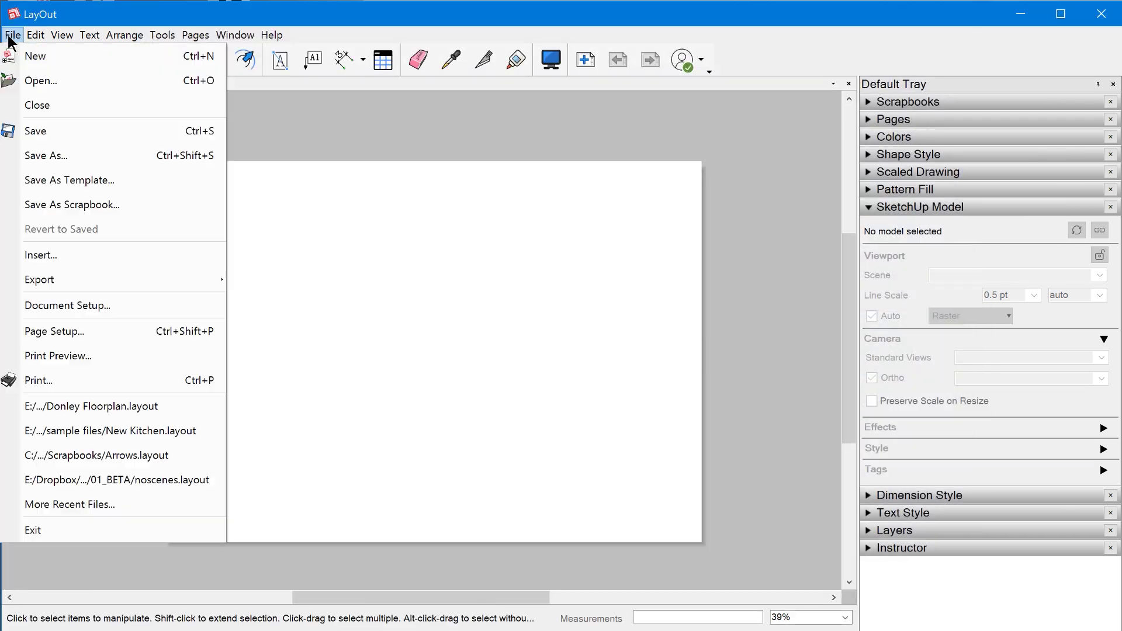
left_click(58, 261)
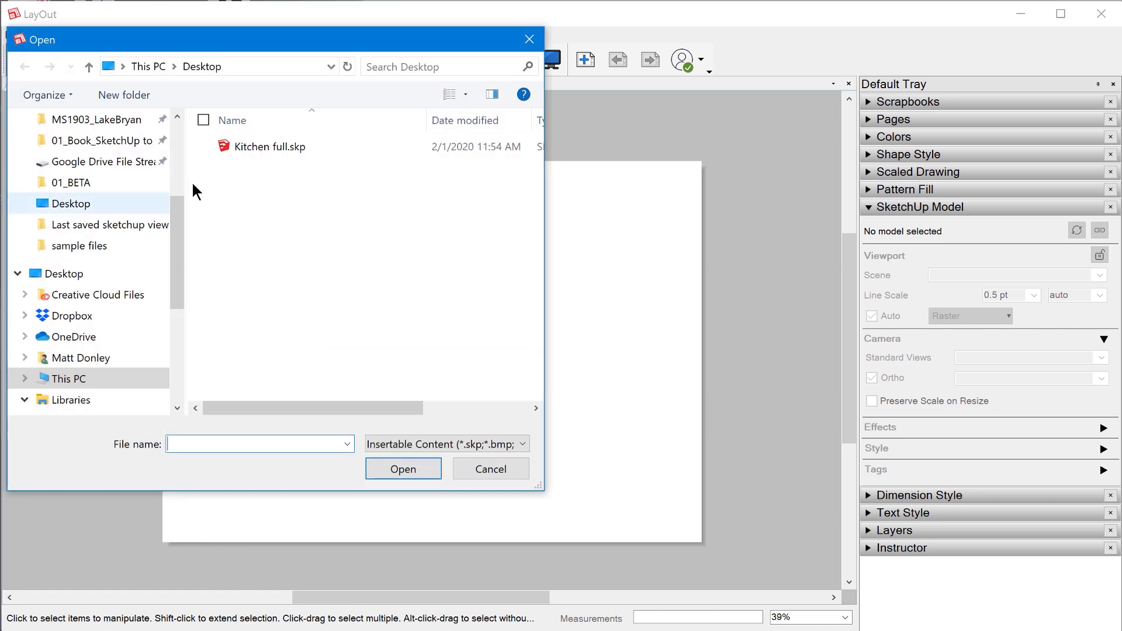
left_click(230, 146)
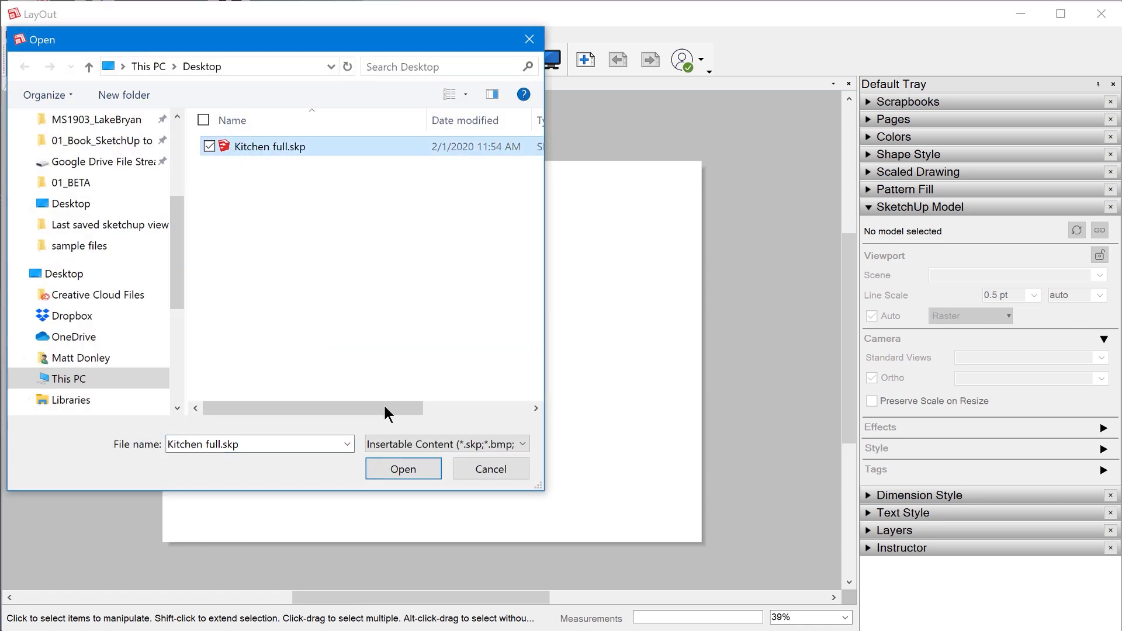
left_click(397, 467)
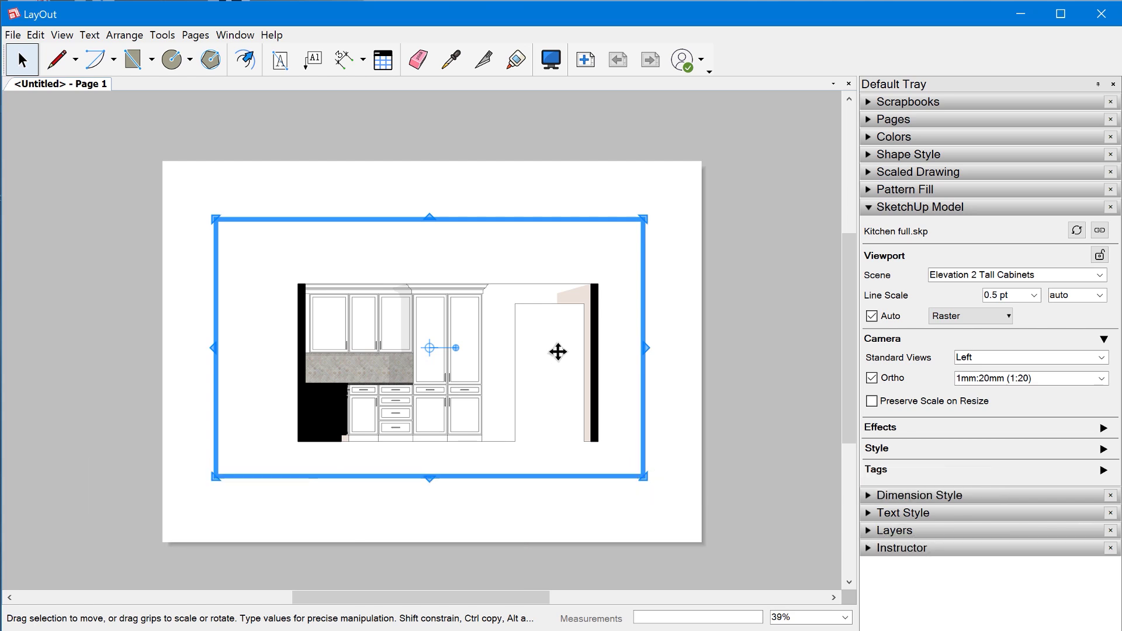
Set the viewport's scene to Last saved SketchUp View, then orbit the model in SketchUp.
left_click(1097, 272)
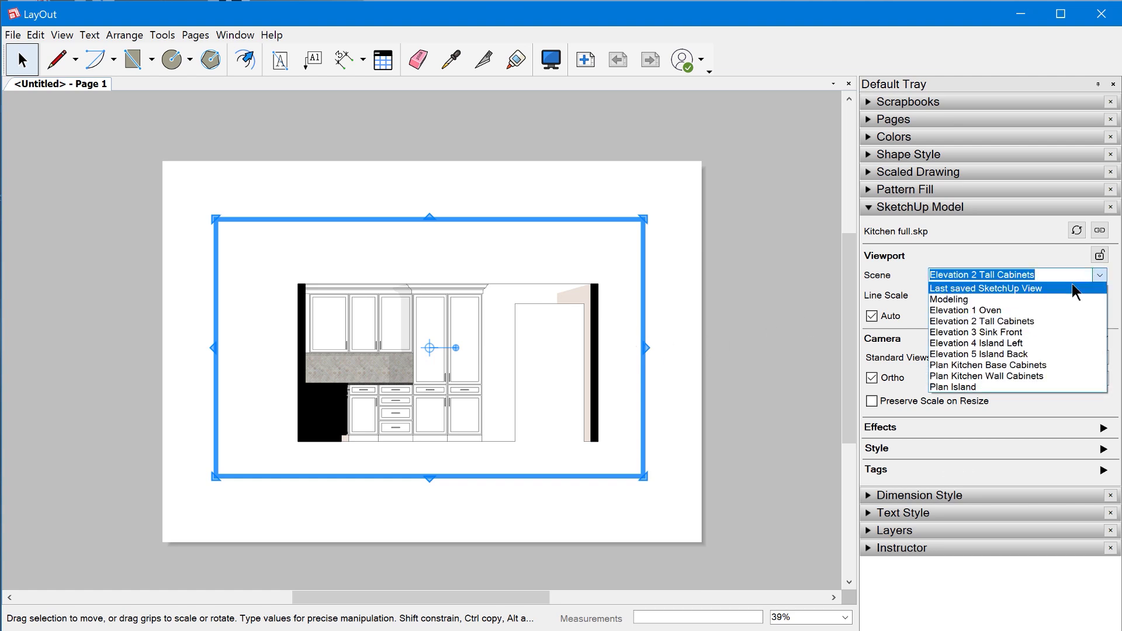
left_click(1071, 288)
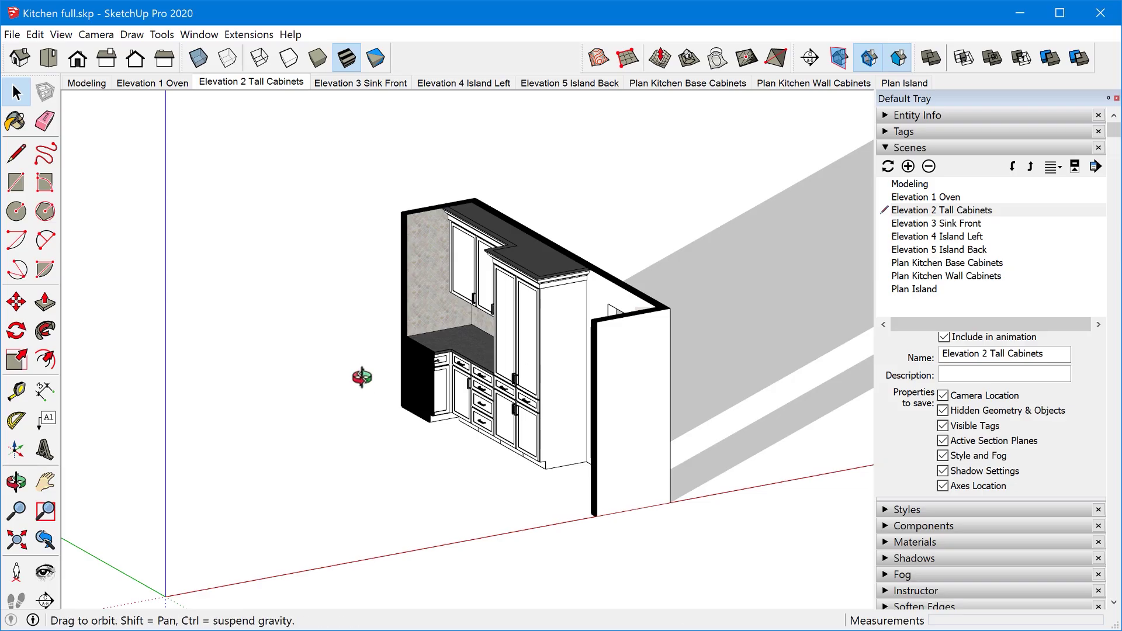
left_click_drag(362, 377, 754, 380)
Return to the Modeling scene, then orbit and zoom in to frame the island from above.
key("space")
left_click(85, 86)
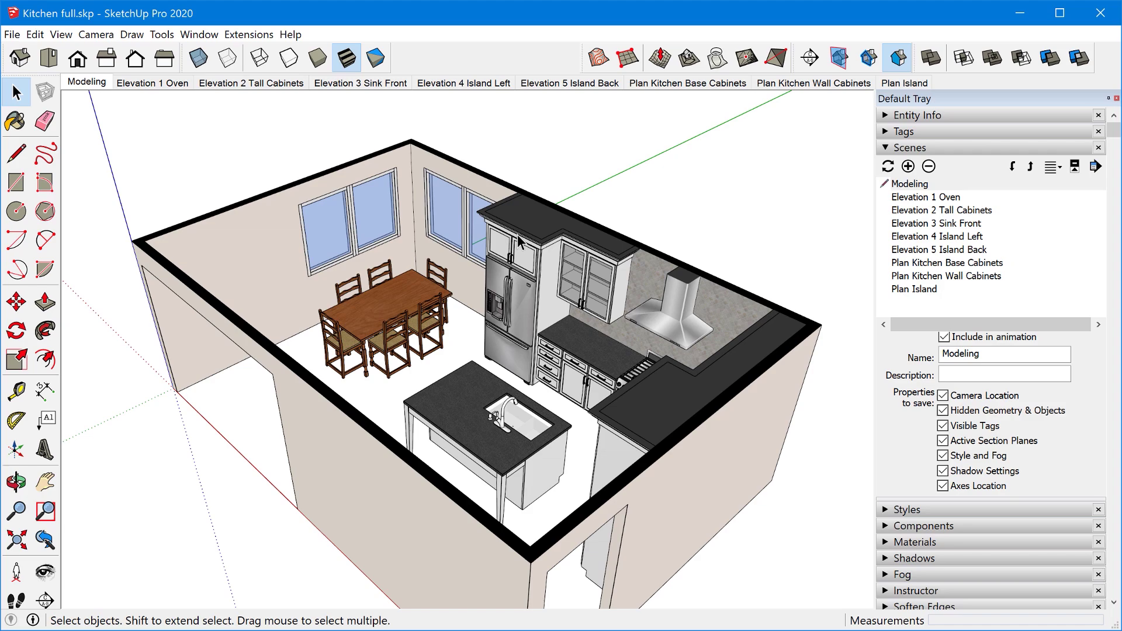
middle_click_drag(642, 409, 602, 346)
scroll(601, 345, "up", 10)
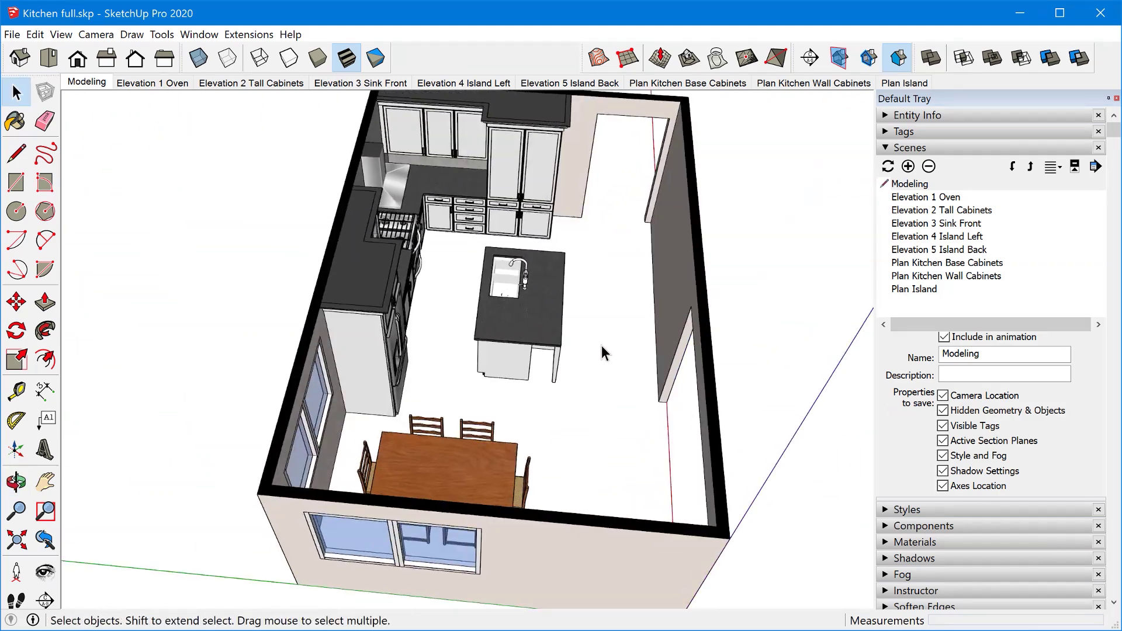
scroll(440, 426, "up", 4)
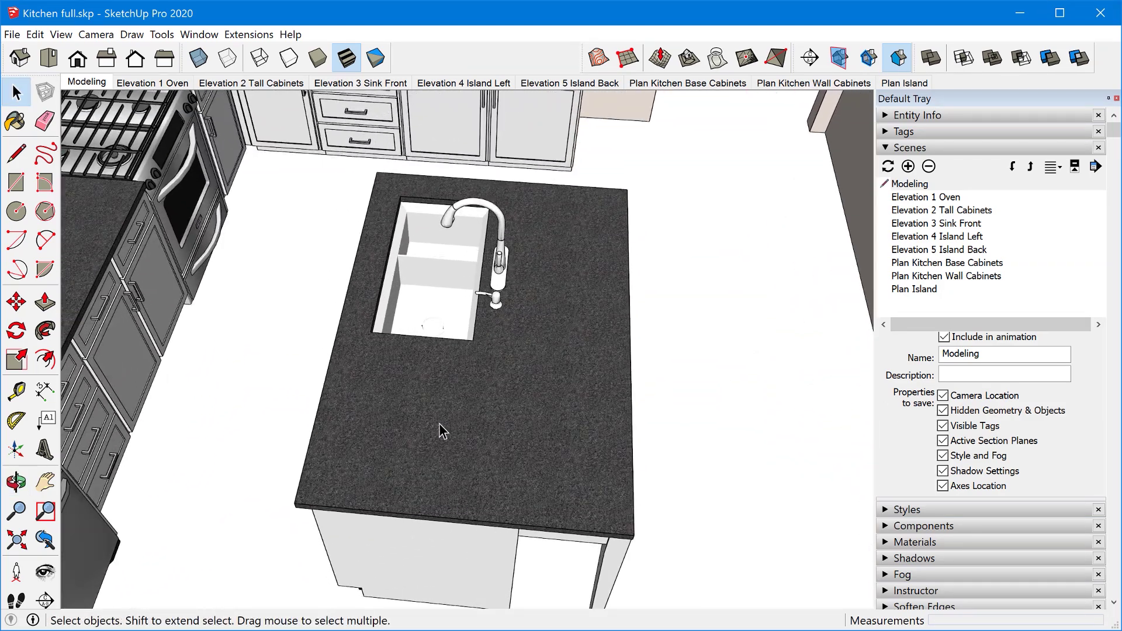
left_click(11, 34)
key("Escape")
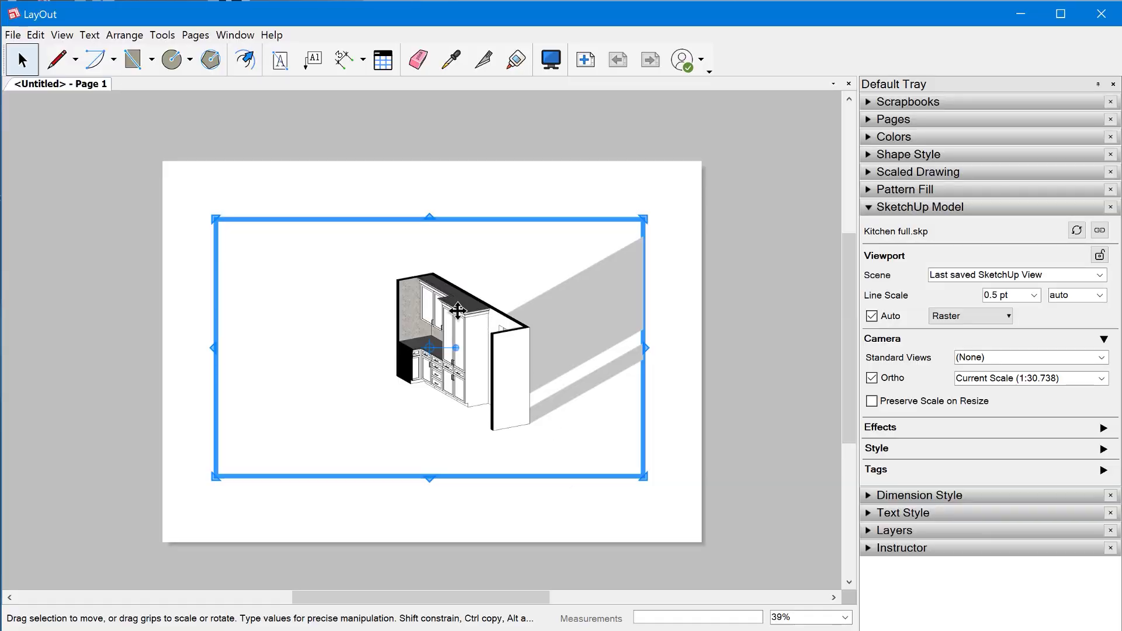
Update the viewport's model reference so it shows the new island close-up.
right_click(458, 311)
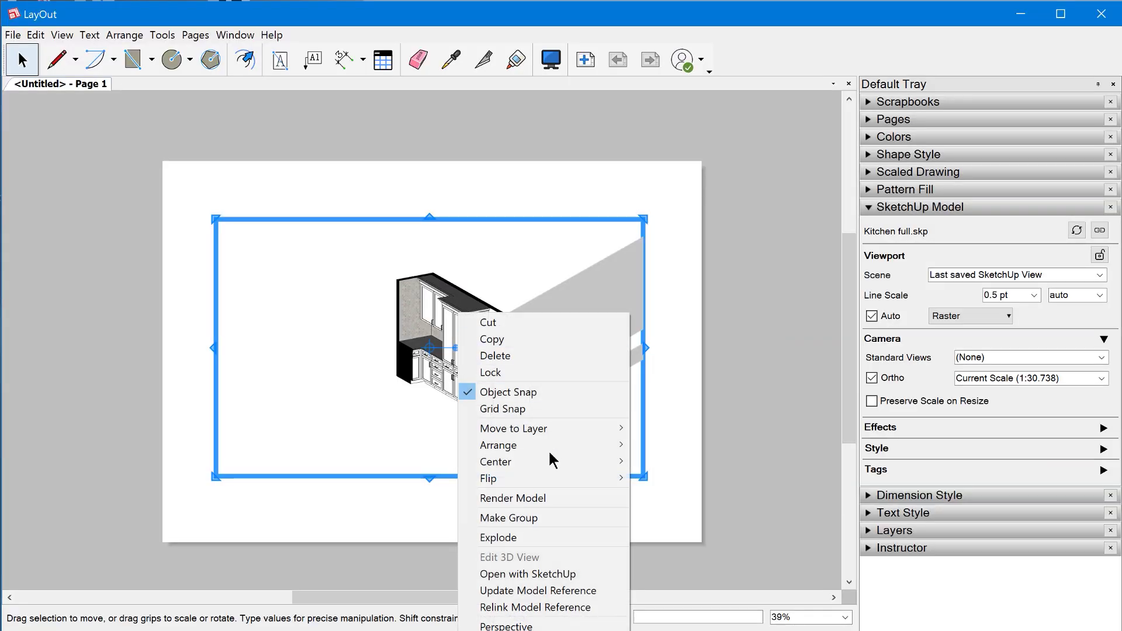
left_click(593, 591)
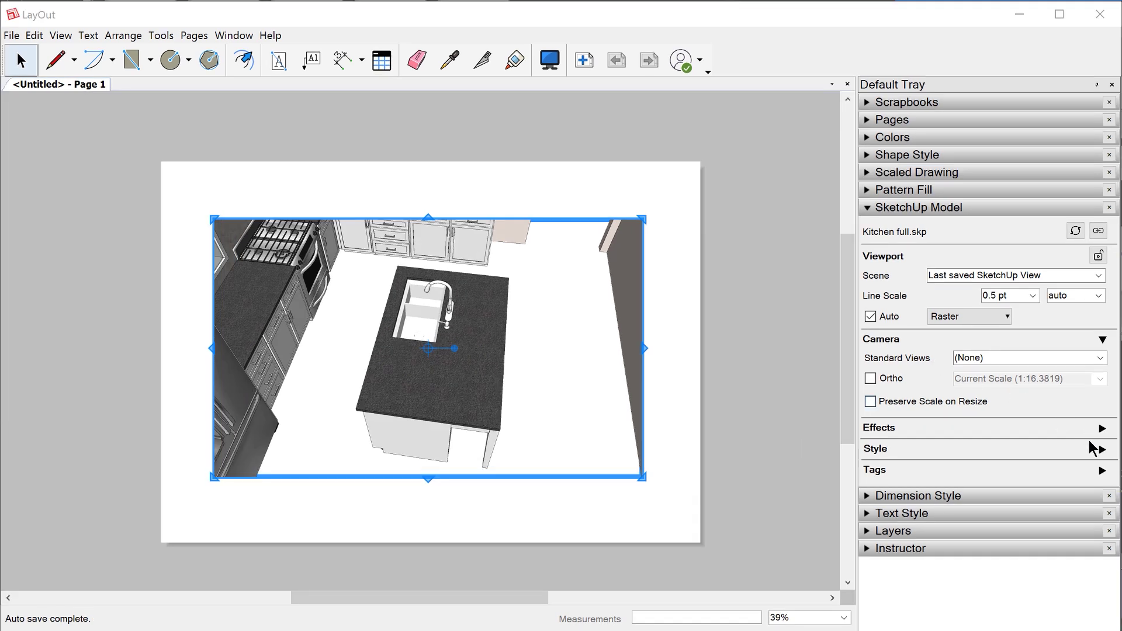
left_click(1096, 359)
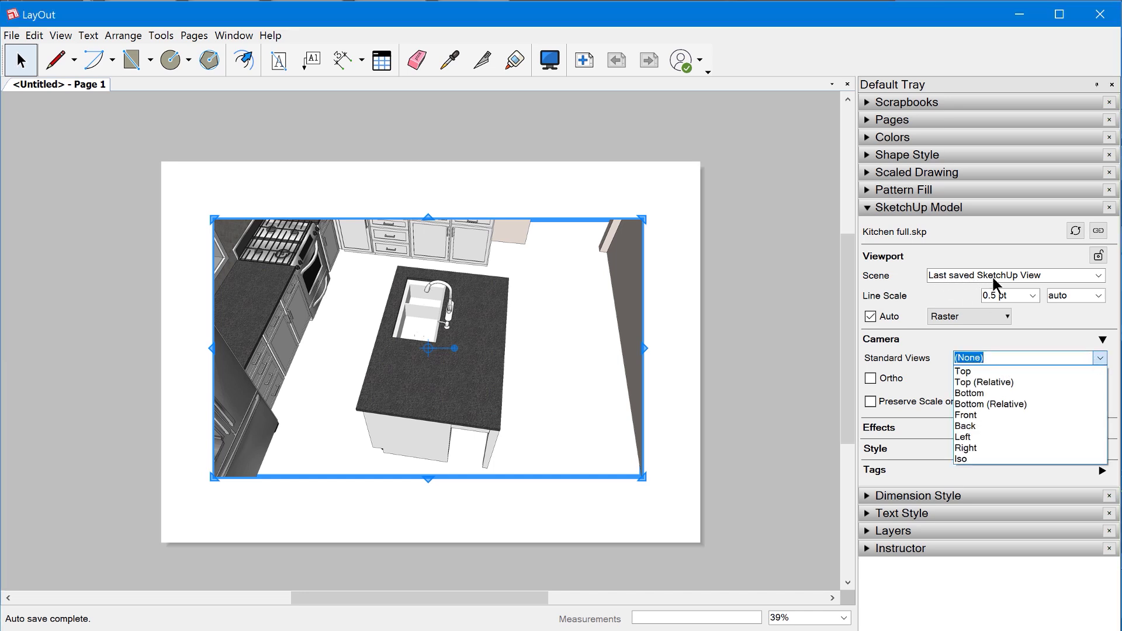
Switch the viewport to the Top standard view and turn on Shadows under Effects.
left_click(1010, 372)
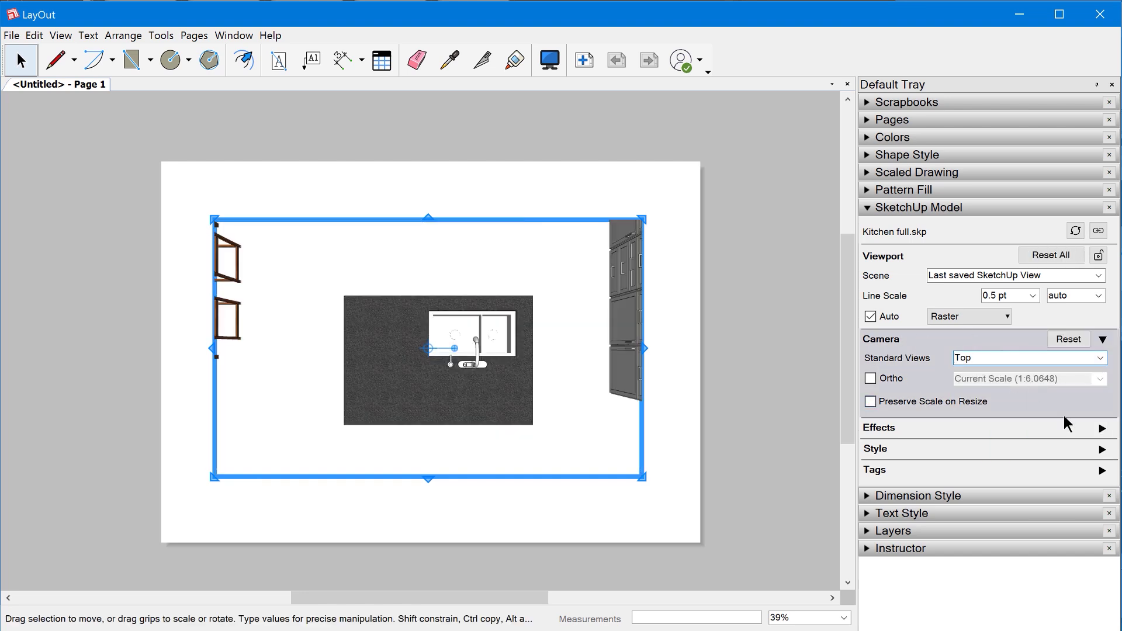
left_click(1101, 429)
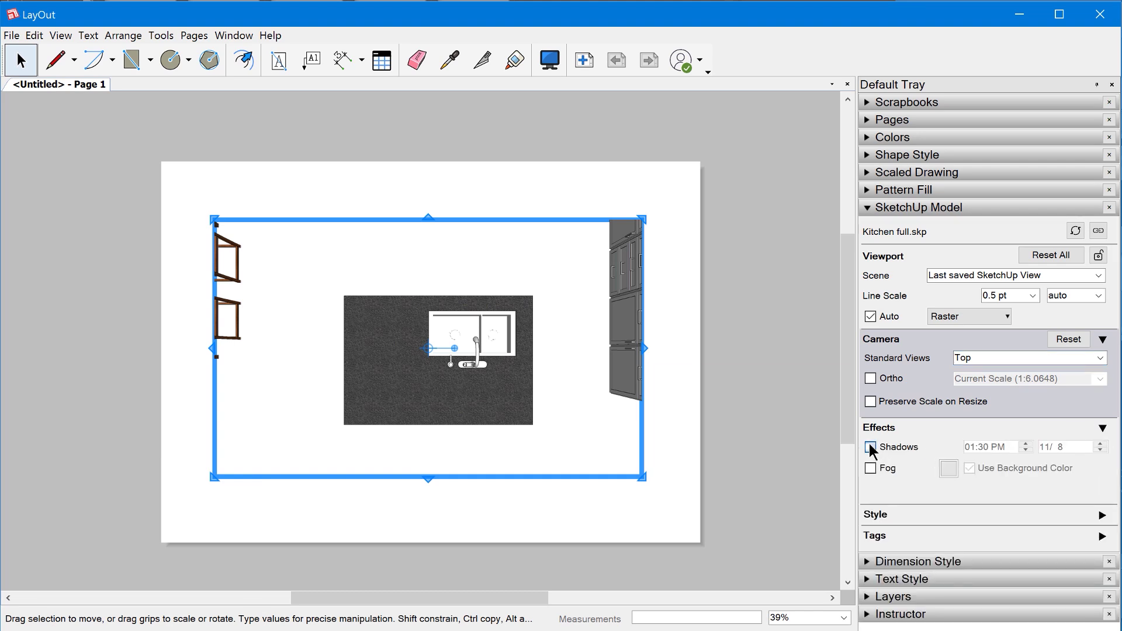
left_click(870, 447)
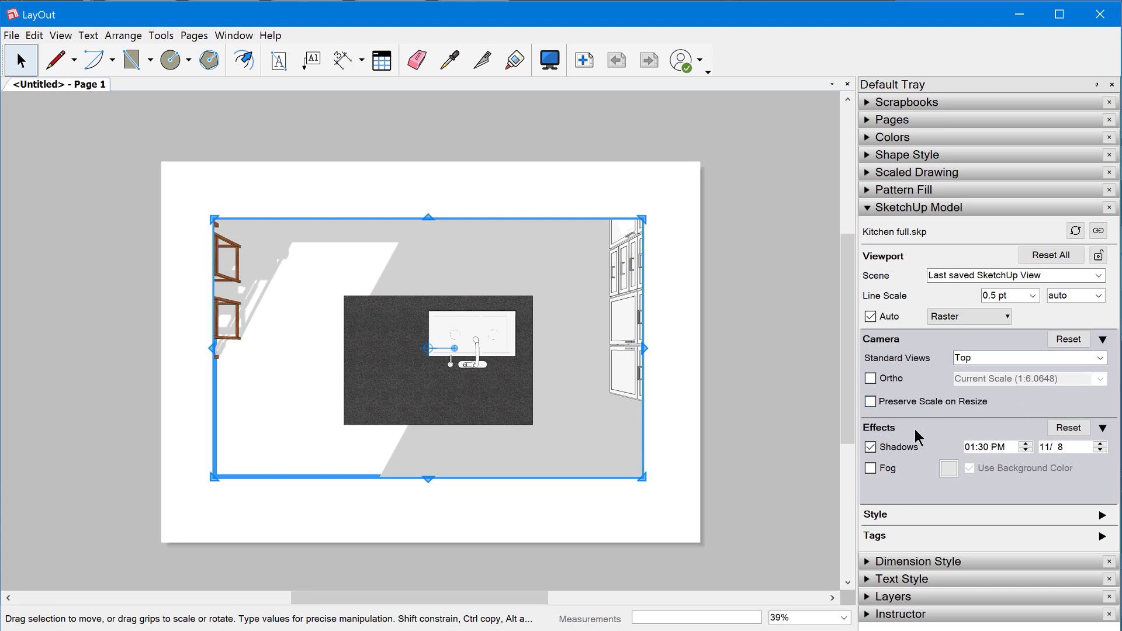
left_click(1103, 428)
left_click(1101, 340)
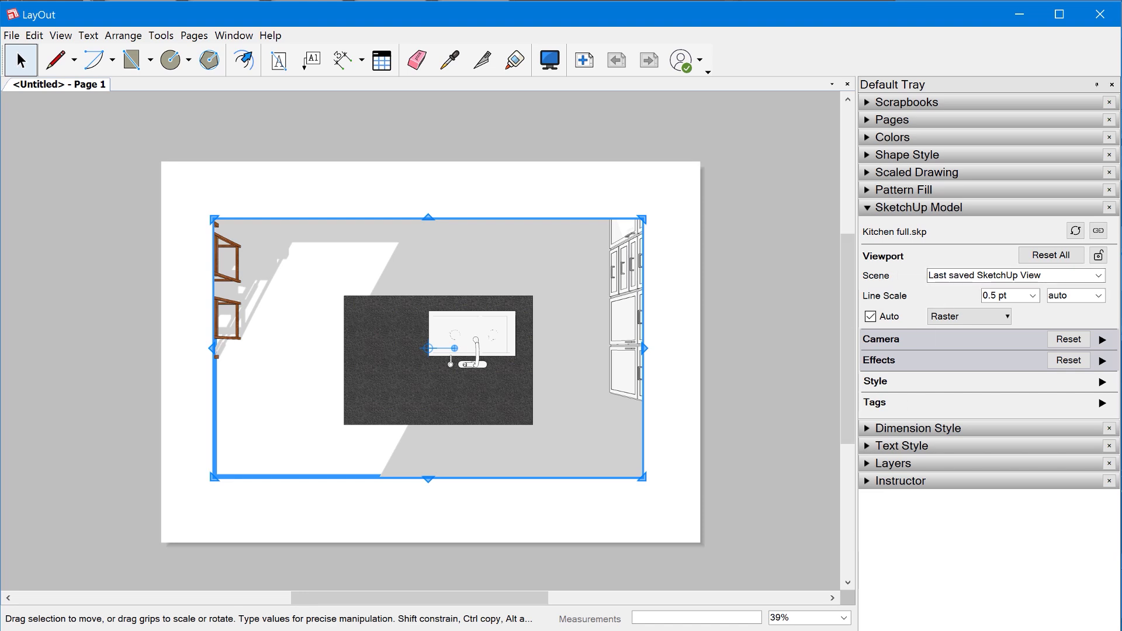
Hide the OB Cabinets Base, Cabinets Wall, Appliances, Trim and Countertops tags.
key("alt+Tab")
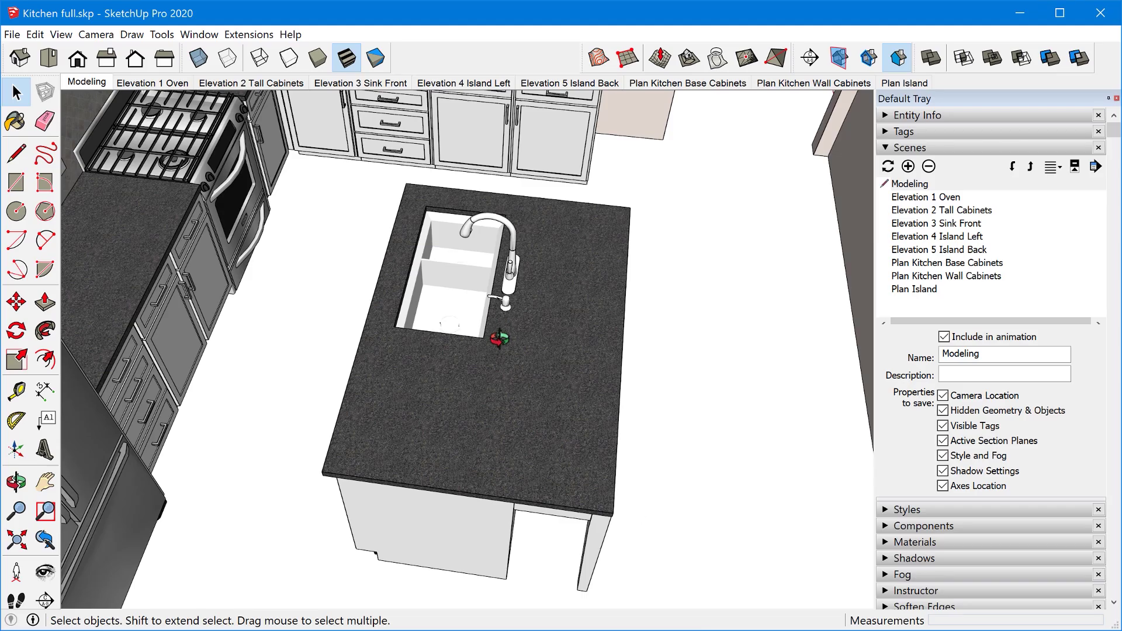
middle_click_drag(501, 333, 503, 357)
left_click(890, 148)
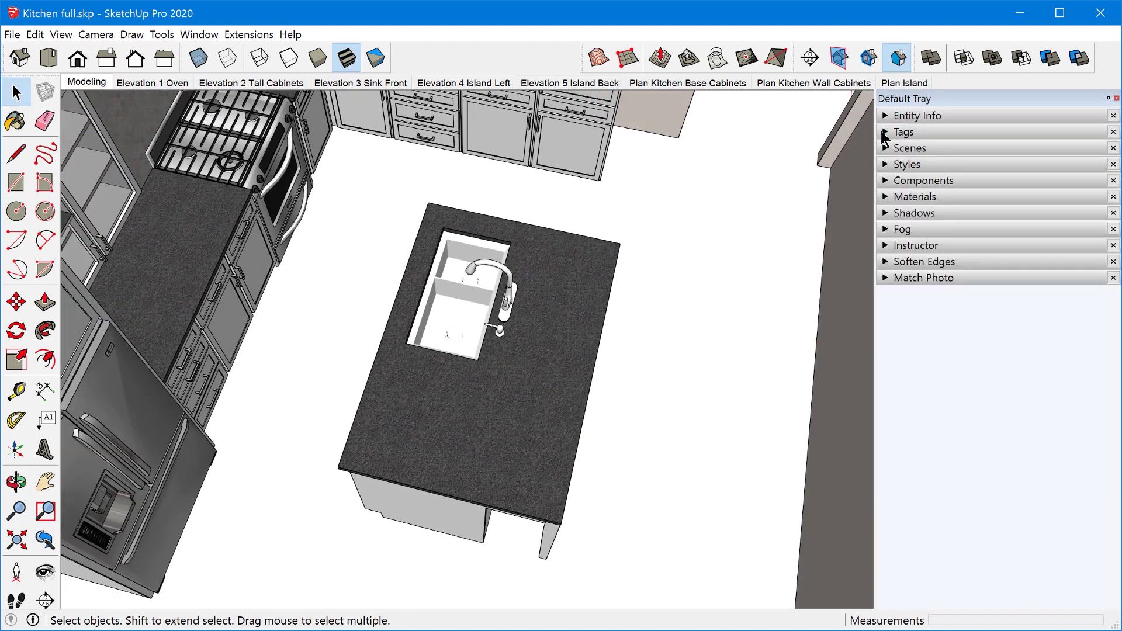
left_click(886, 133)
left_click(884, 217)
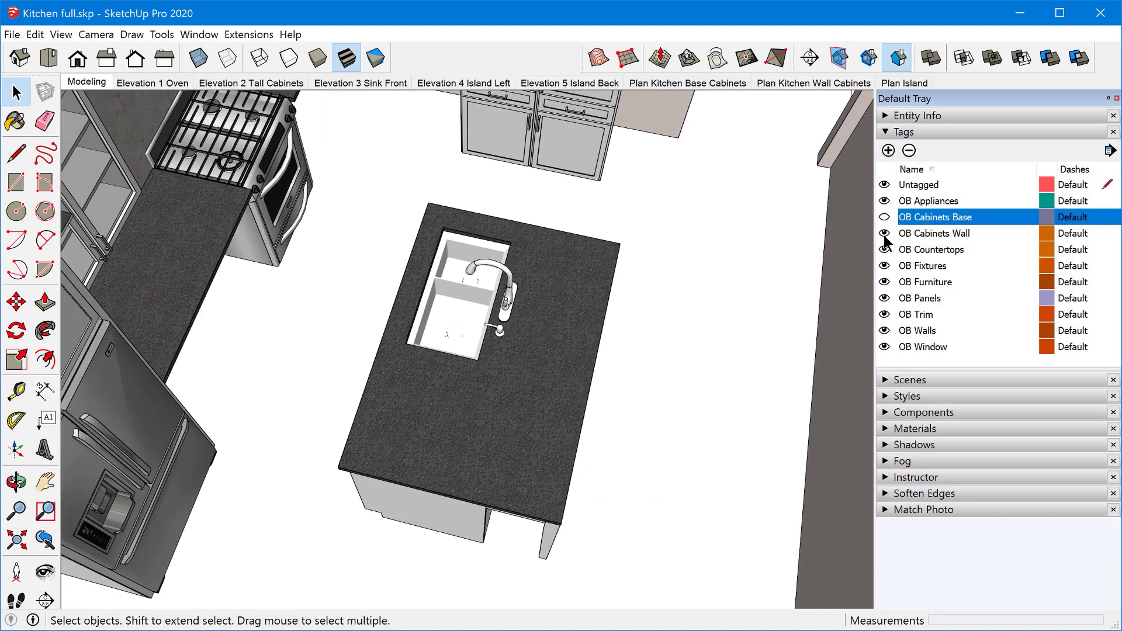
left_click(884, 234)
middle_click_drag(819, 288, 540, 367)
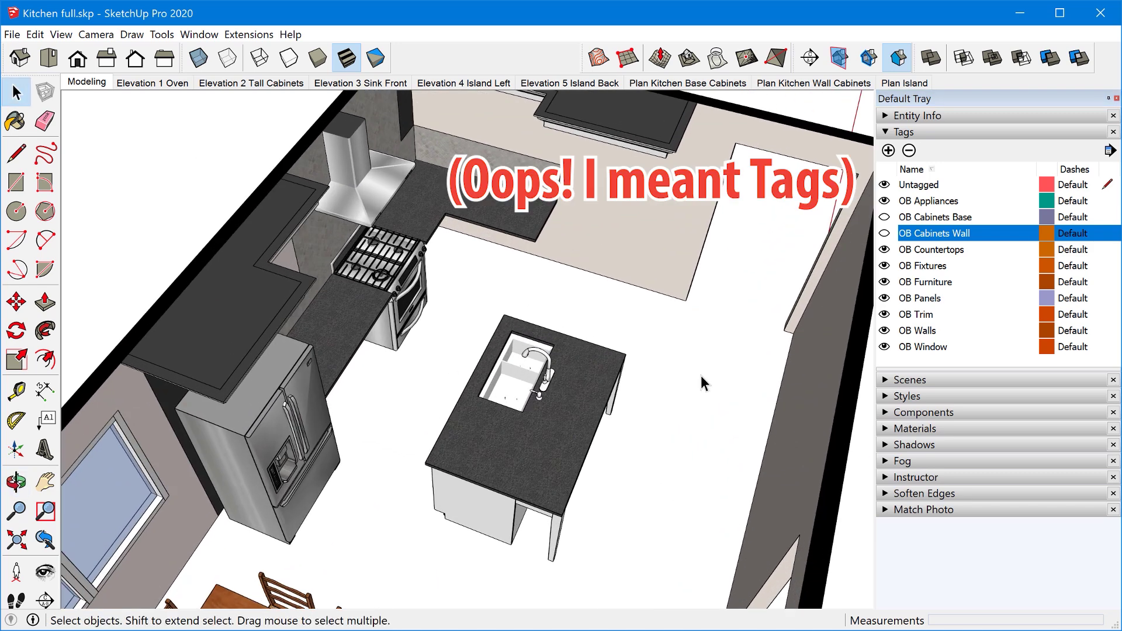
left_click(884, 200)
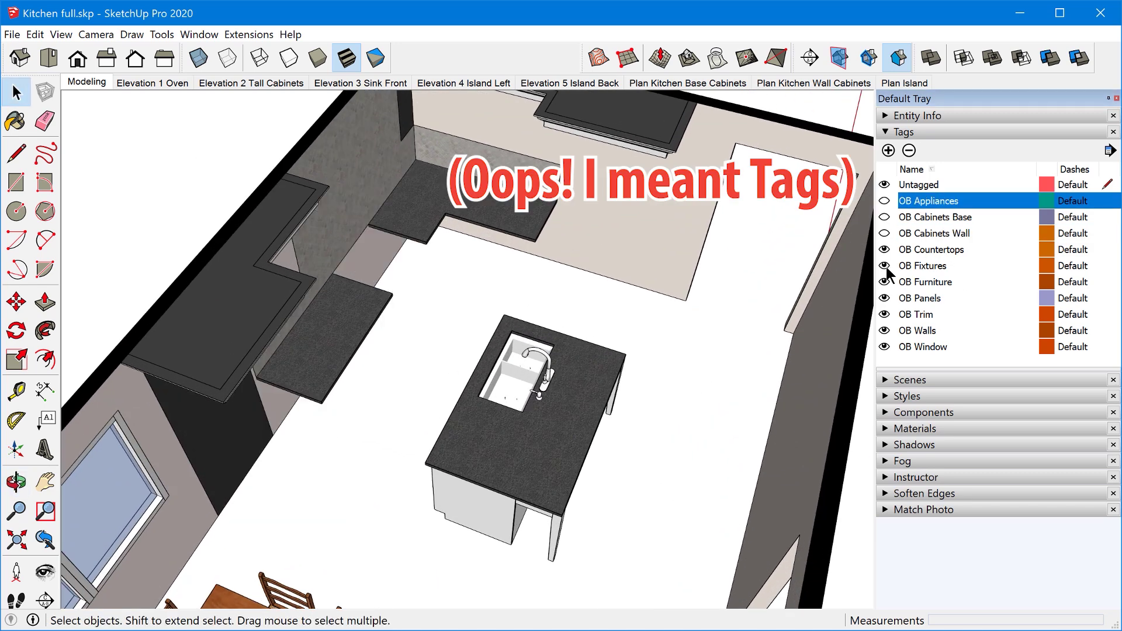
left_click(884, 314)
left_click(884, 249)
left_click(884, 249)
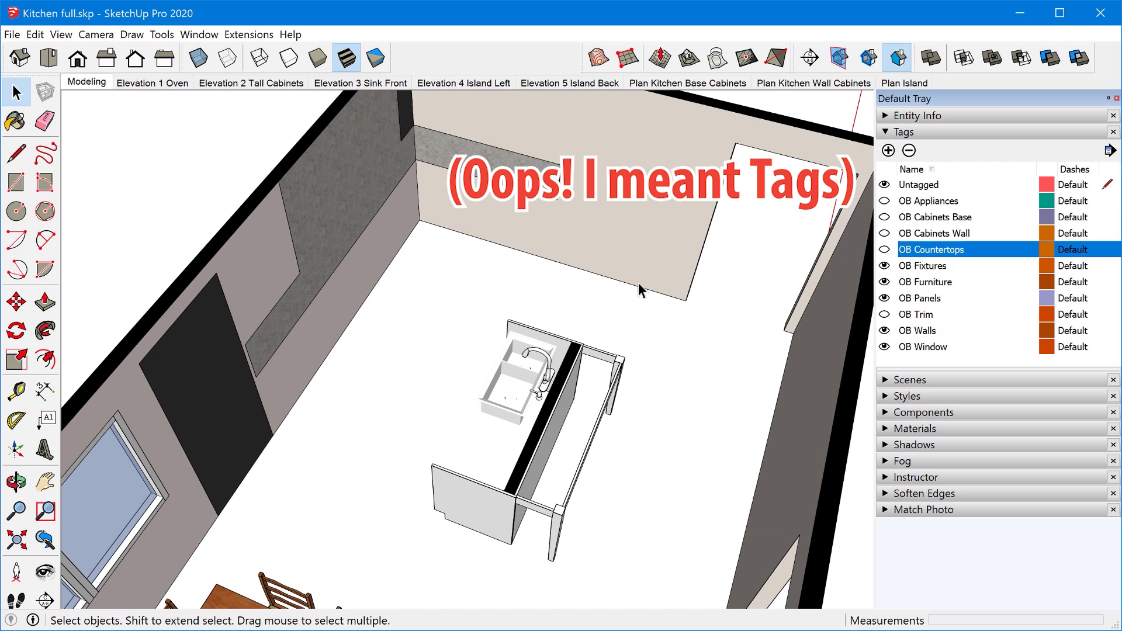
left_click(899, 133)
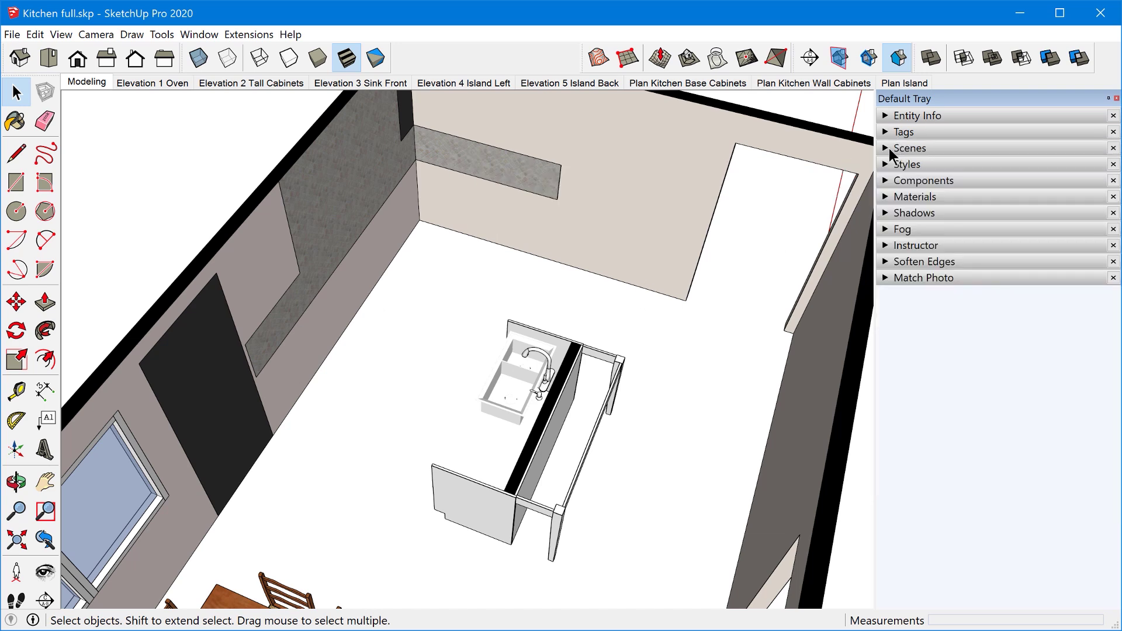
Apply the Wireframe style to the model and save Kitchen full.skp.
left_click(887, 165)
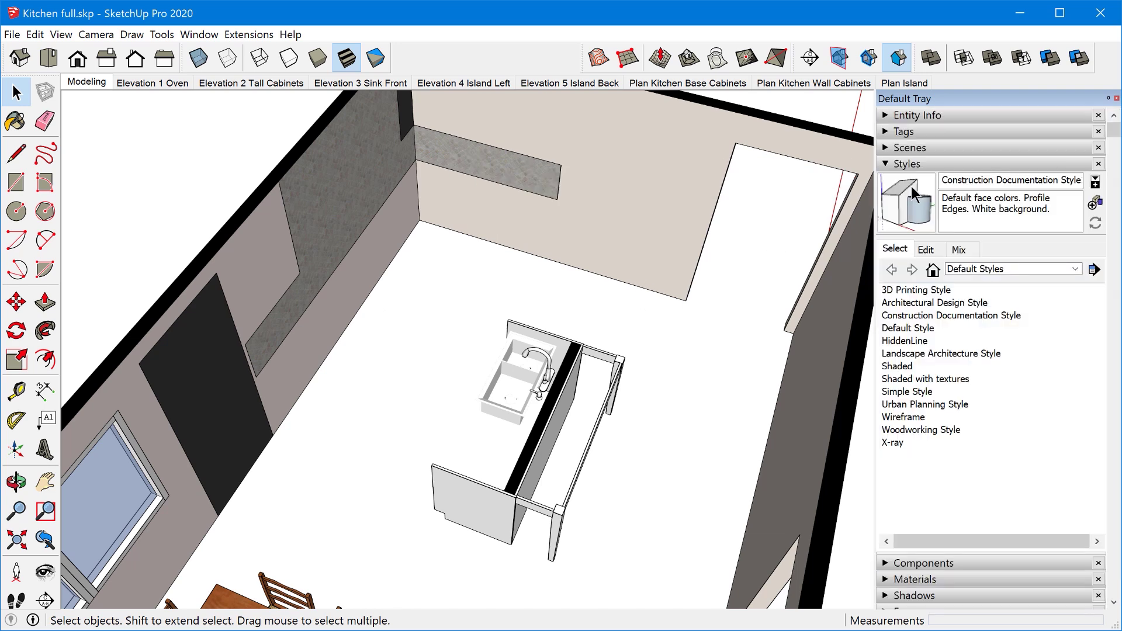
left_click(915, 417)
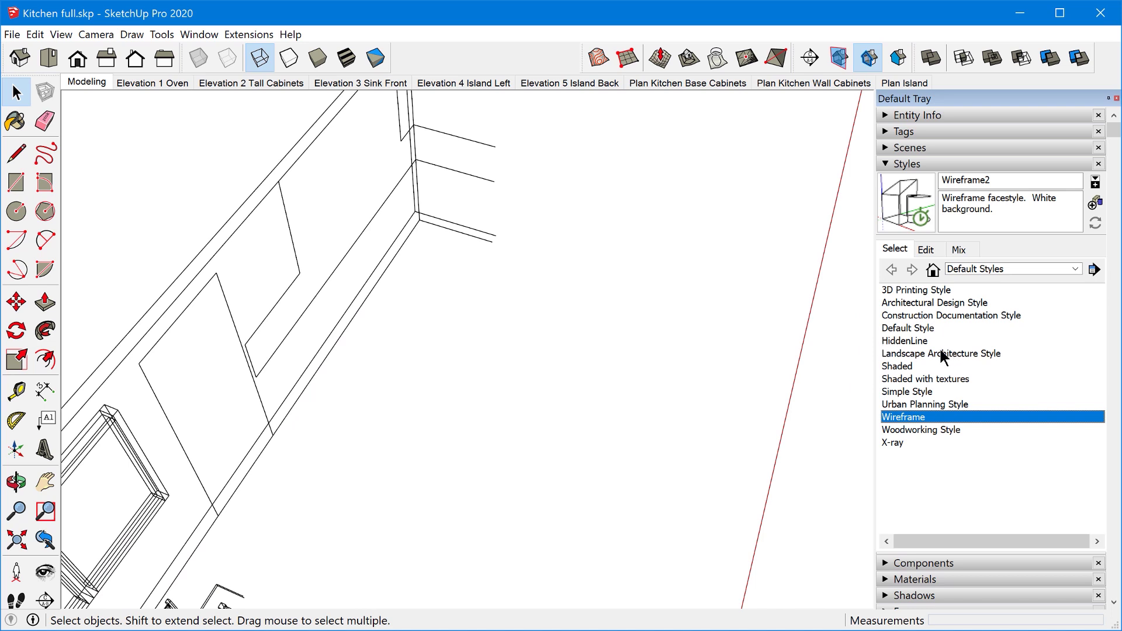
left_click(918, 380)
left_click(912, 417)
left_click(14, 35)
left_click(51, 106)
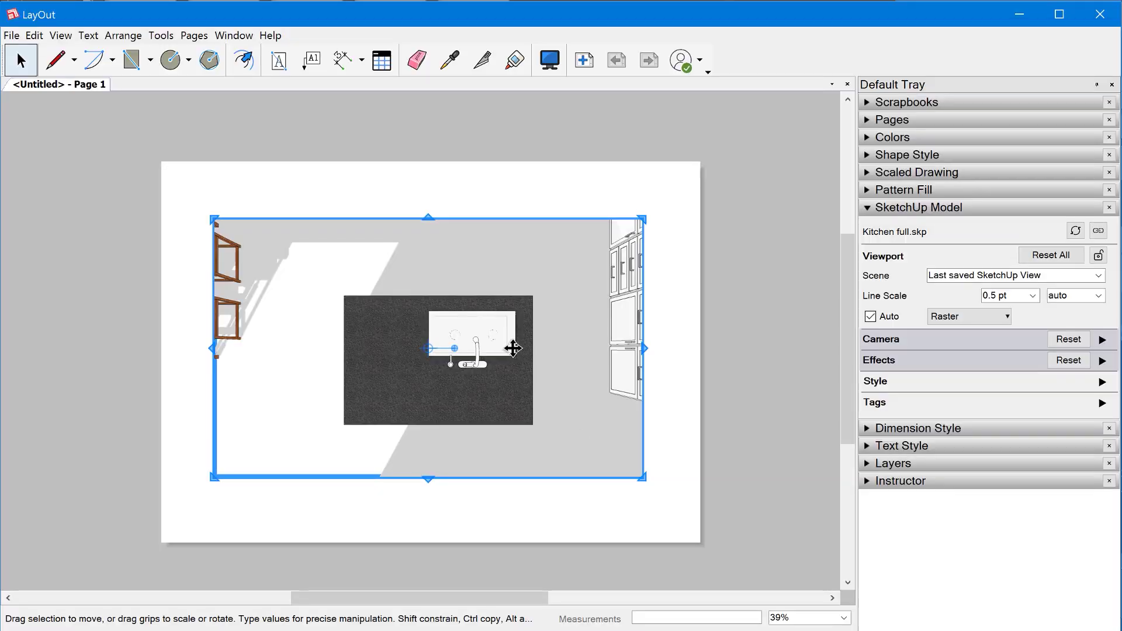
Update the kitchen viewport's model reference and check its Tags list in the SketchUp Model panel.
right_click(513, 350)
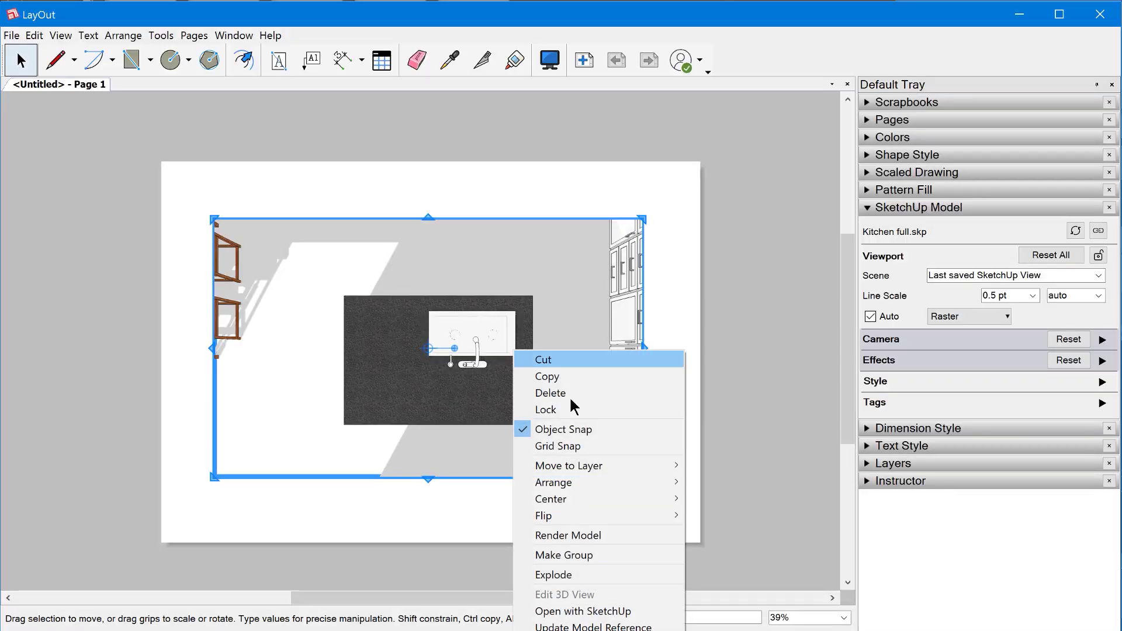
left_click(599, 626)
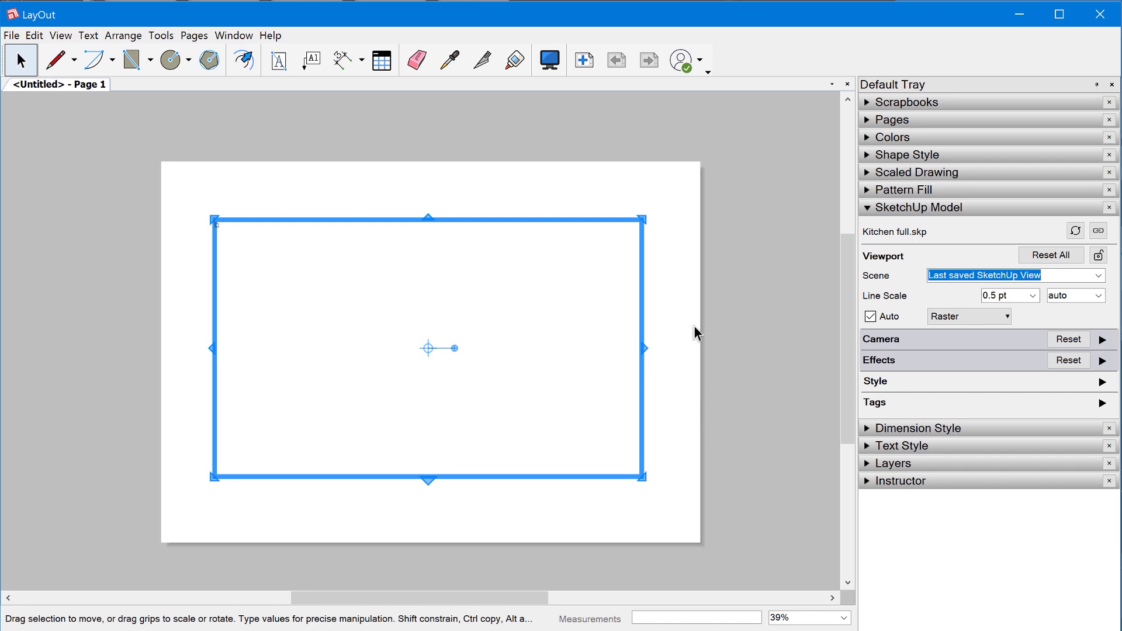
left_click(1102, 403)
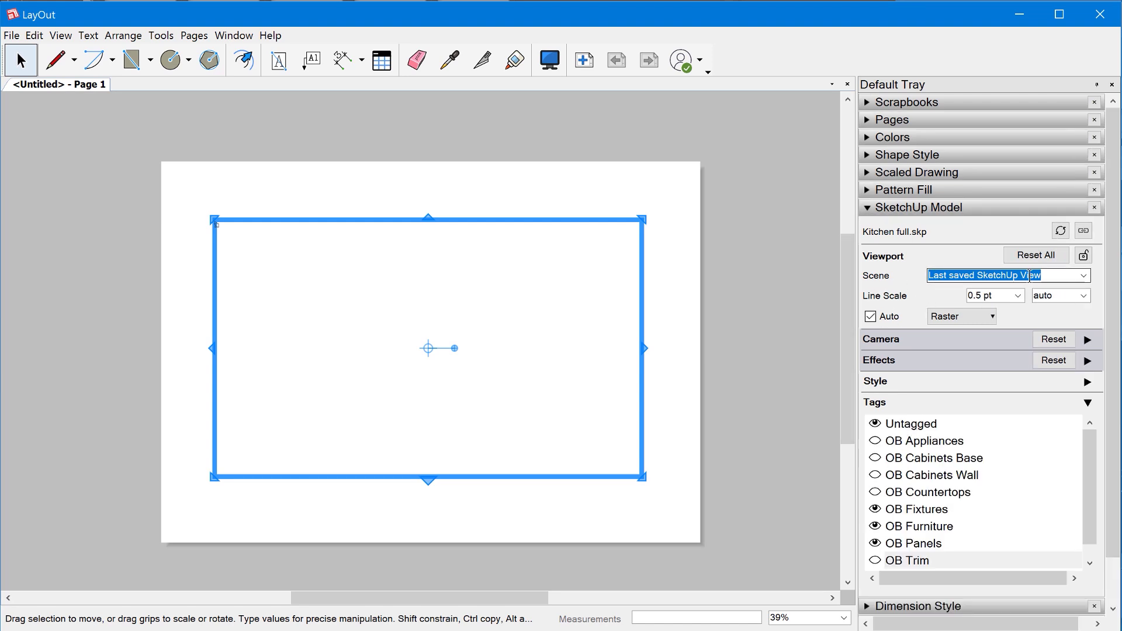
left_click(1087, 403)
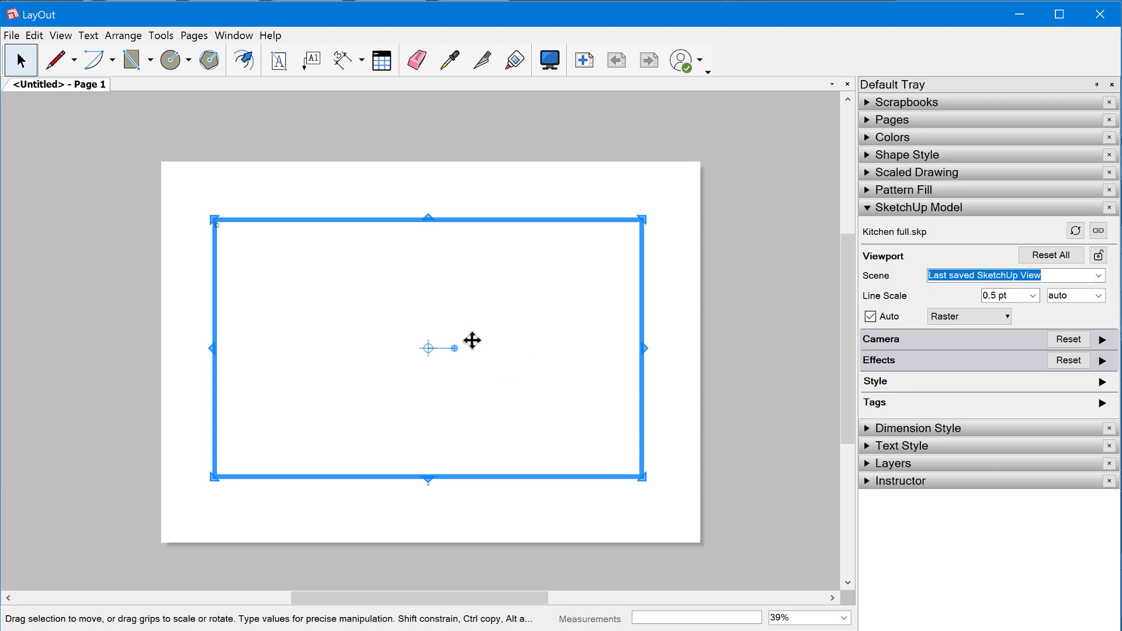
Reset the kitchen viewport camera to the model's saved view.
left_click(1079, 340)
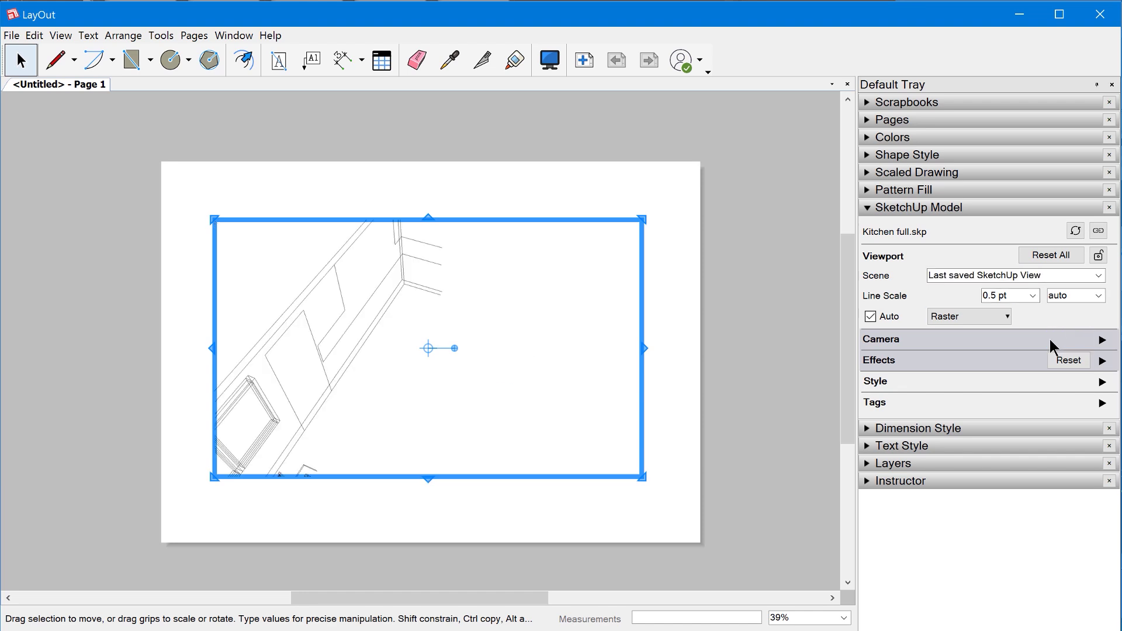
scroll(510, 294, "down", 2)
scroll(439, 351, "up", 5)
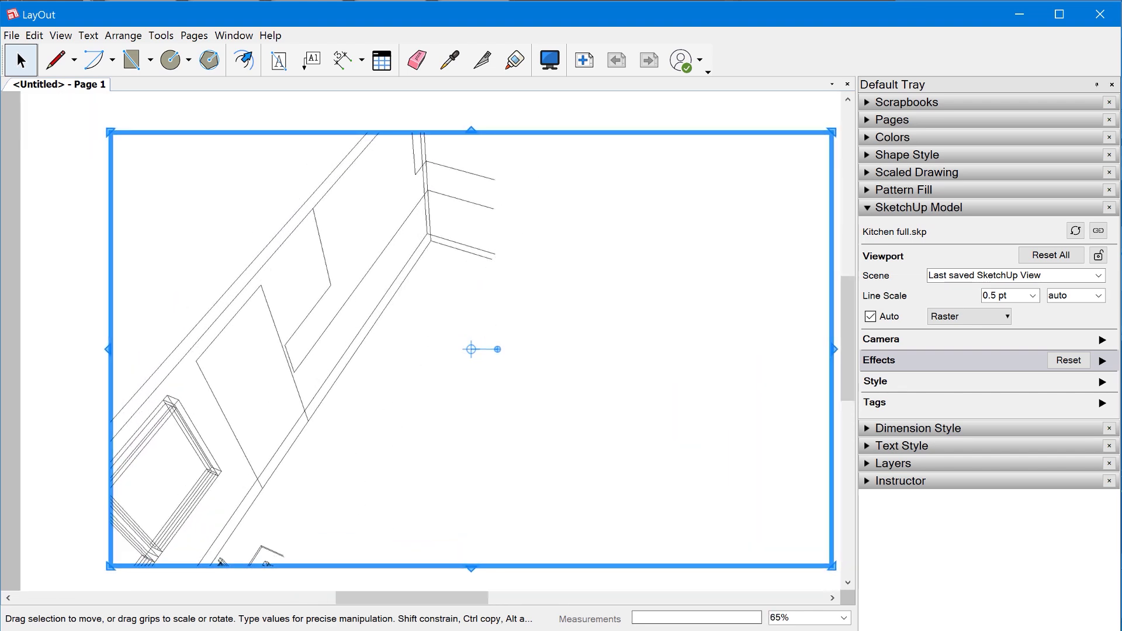
Turn on Display Section Cuts in SketchUp, then return to LayOut to see the re-rendered viewport.
key("alt+Tab")
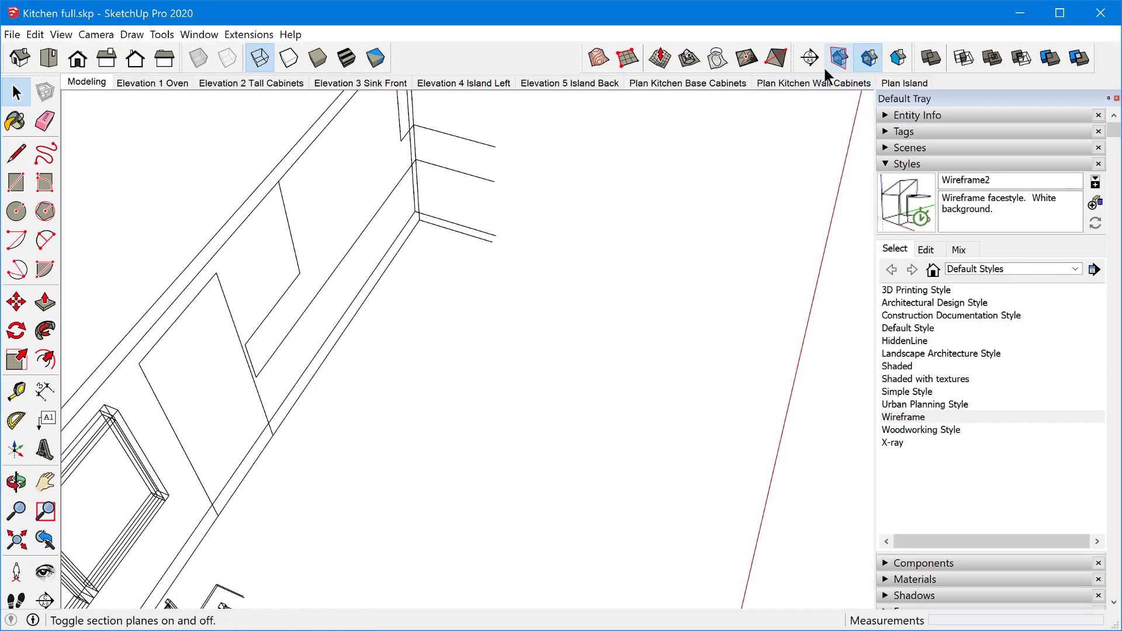
left_click(864, 60)
key("alt+Tab")
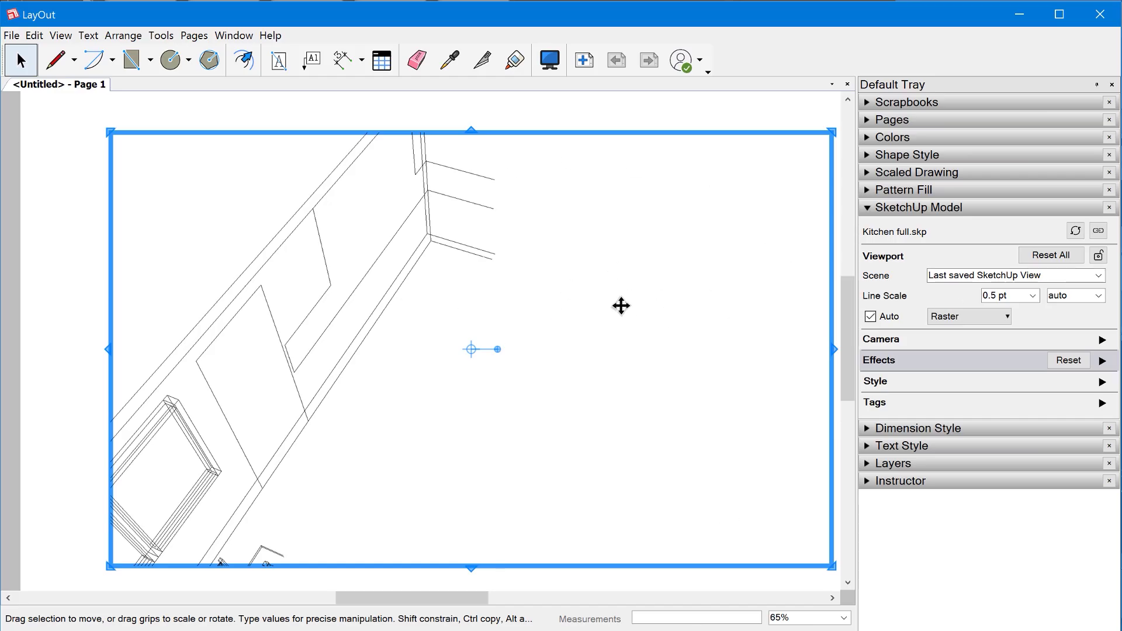
scroll(595, 286, "down", 2)
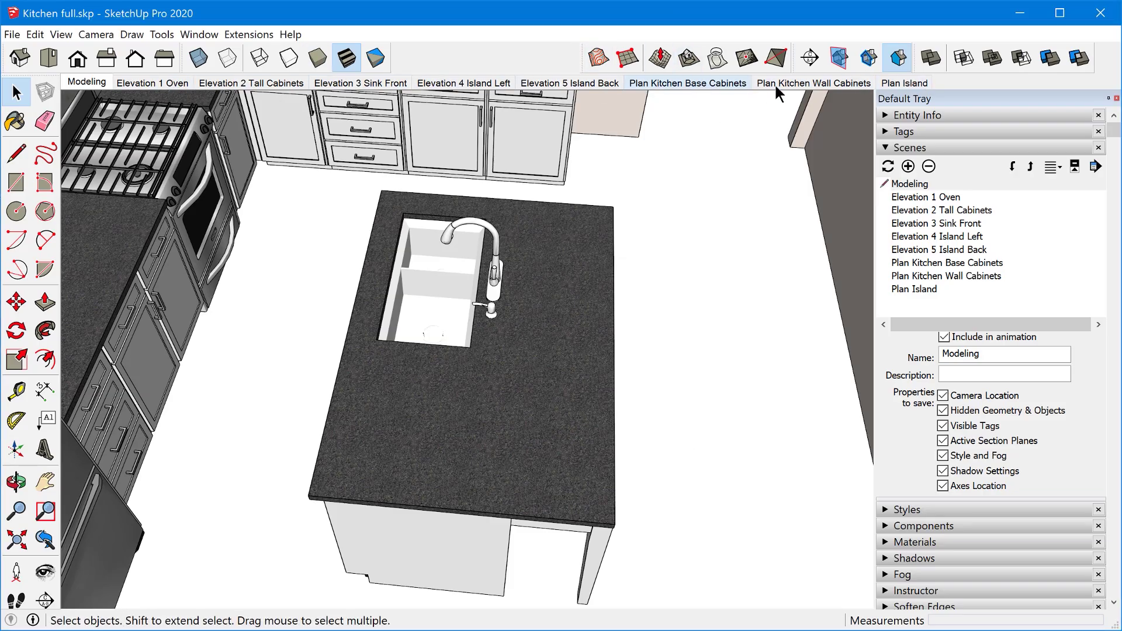
Switch SketchUp to the Modeling scene's kitchen overview and briefly check the Tags list.
left_click(82, 82)
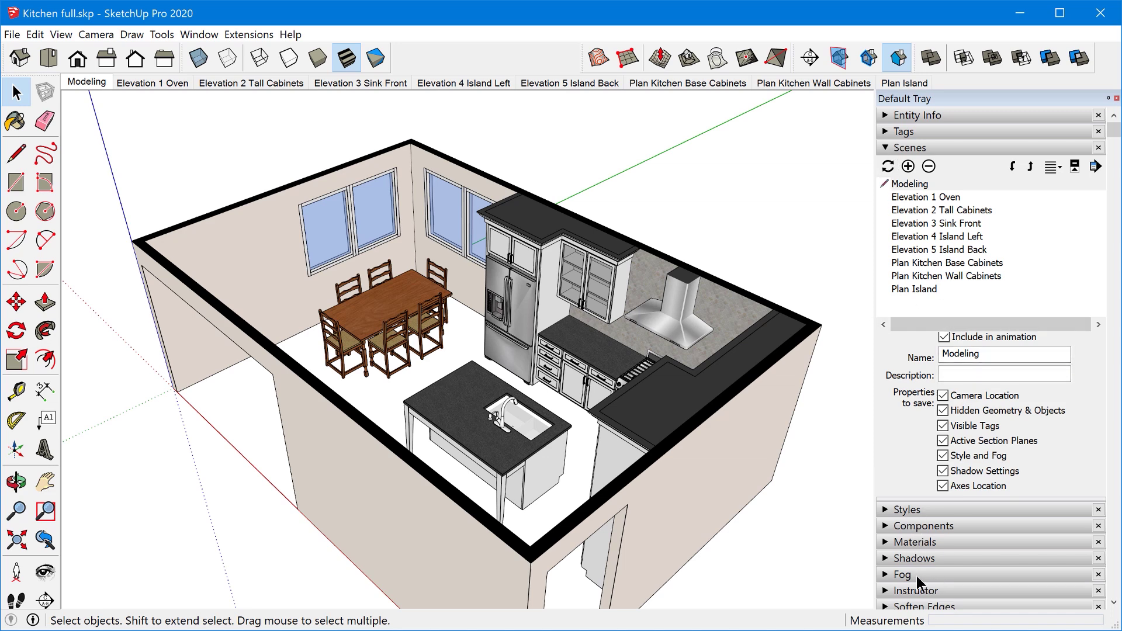
left_click(905, 132)
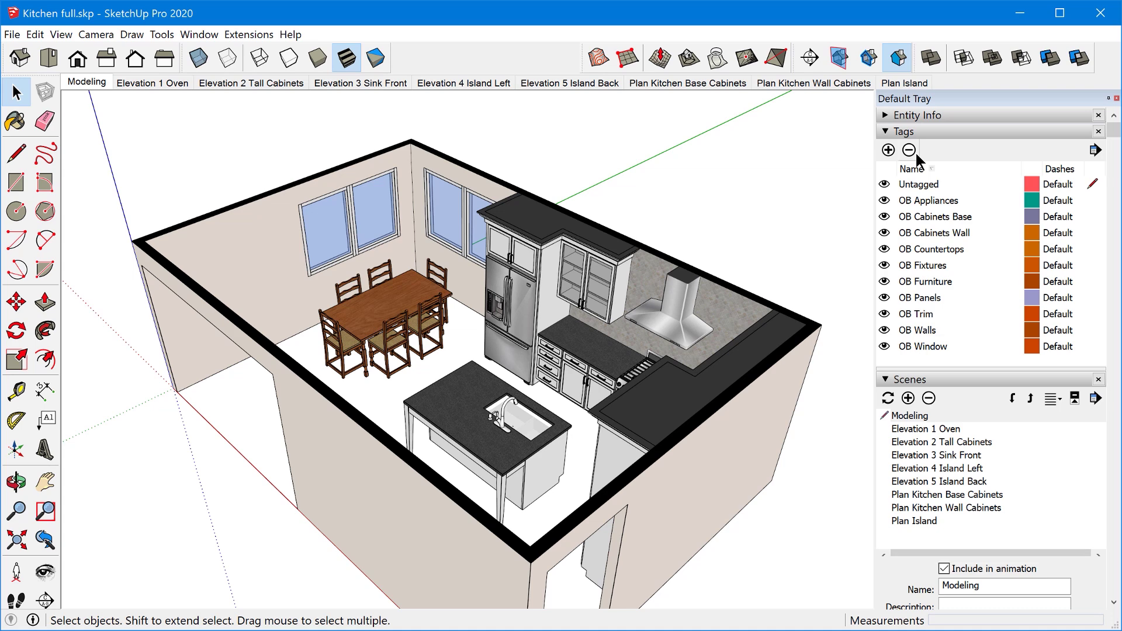
left_click(893, 134)
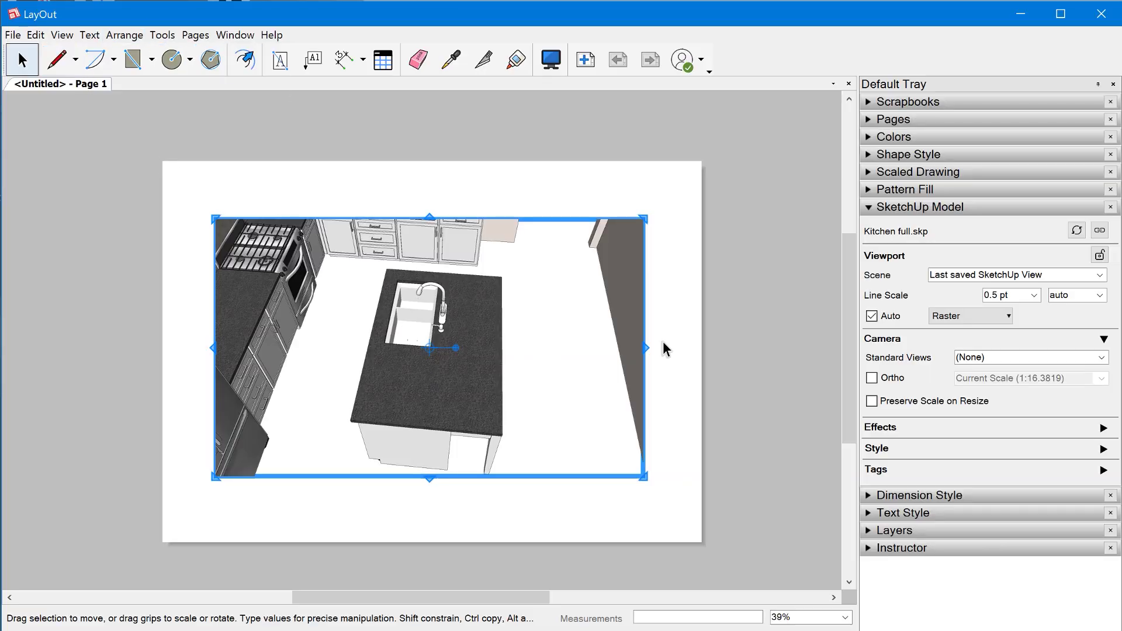
Choose Modeling as the kitchen viewport's scene, then switch over to SketchUp.
left_click(1099, 275)
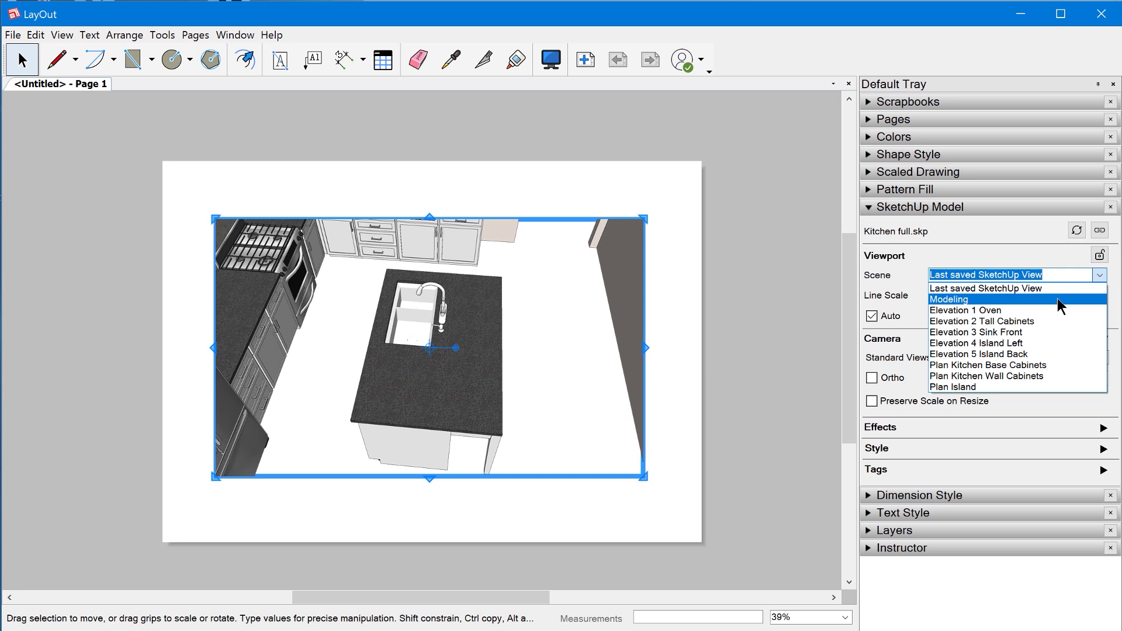
left_click(1059, 297)
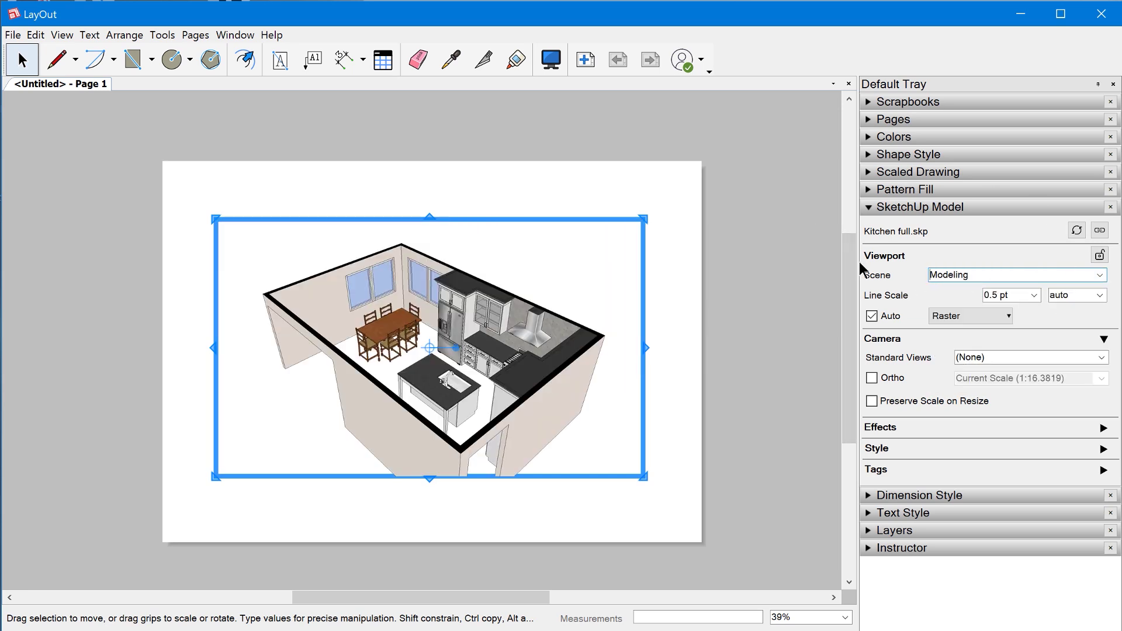
left_click(1099, 275)
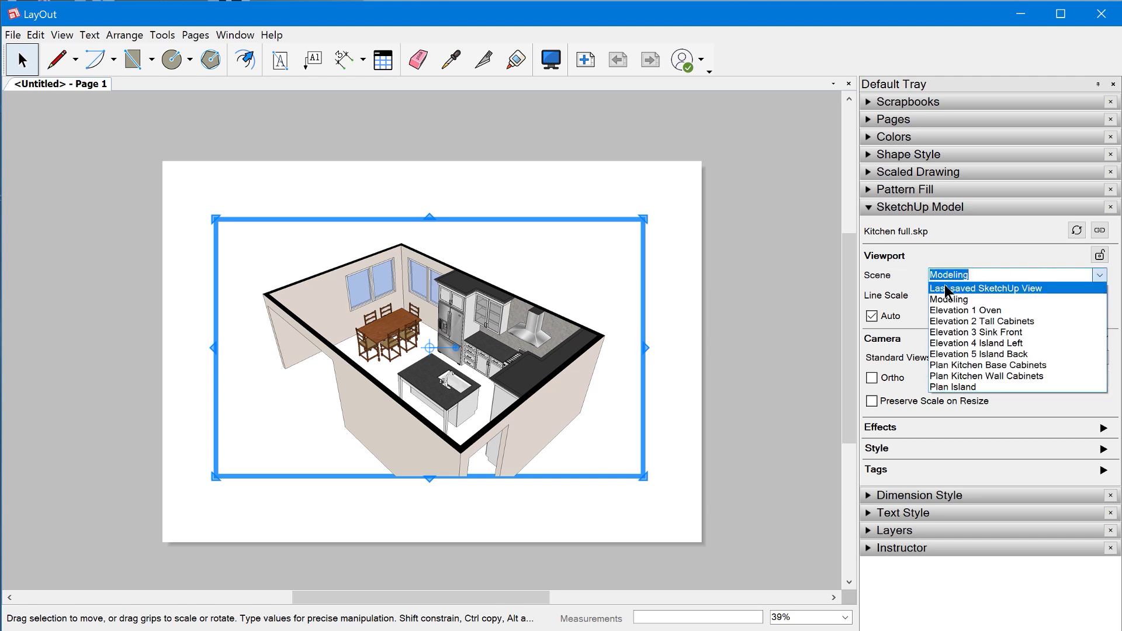
left_click(1026, 261)
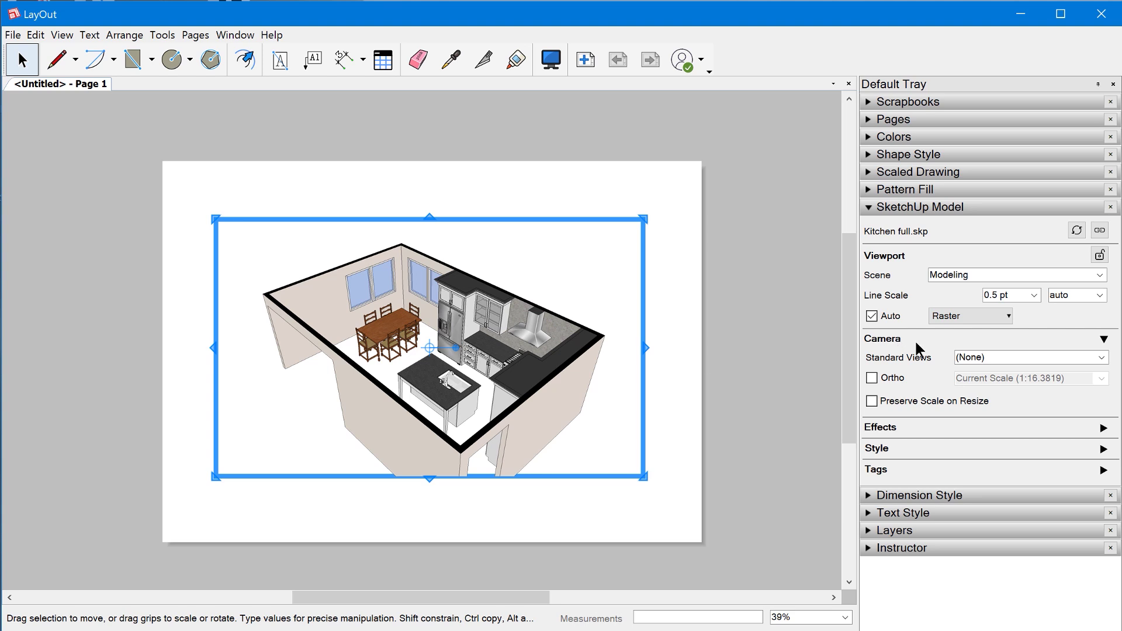
key("alt+Tab")
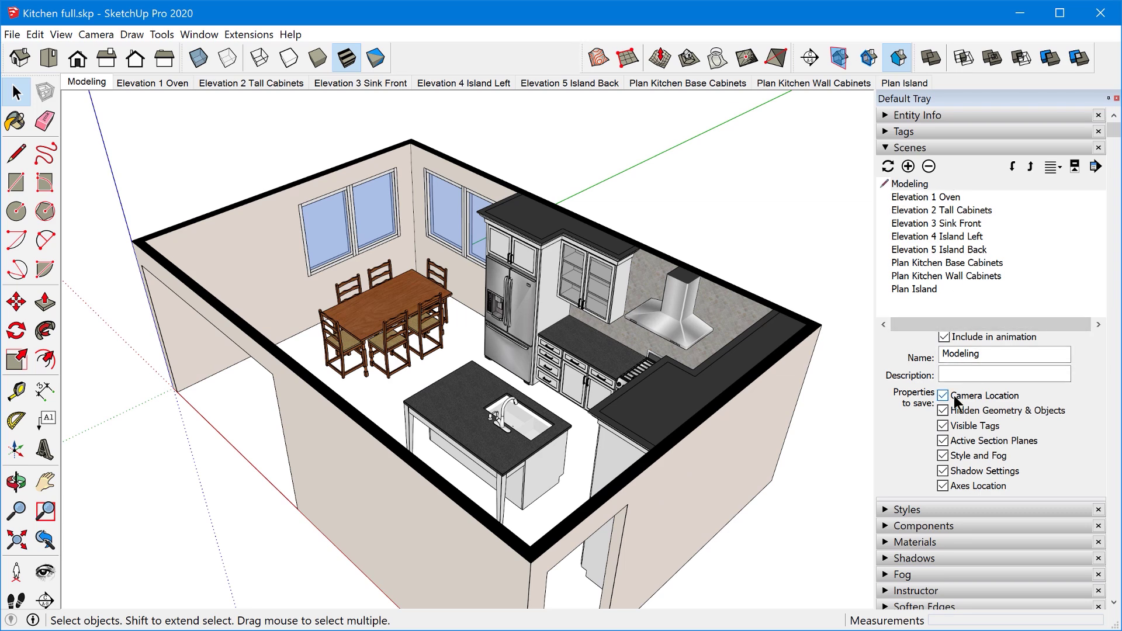
Update the Modeling scene in SketchUp, then set the LayOut viewport to the Top standard view.
left_click(887, 168)
left_click(491, 389)
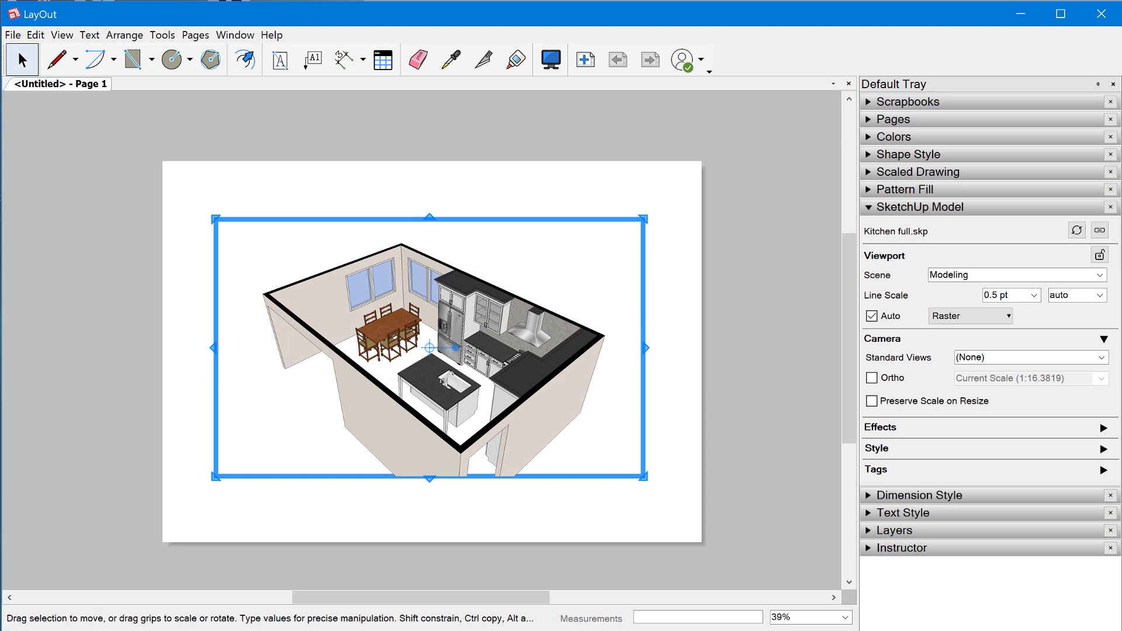
left_click(1101, 357)
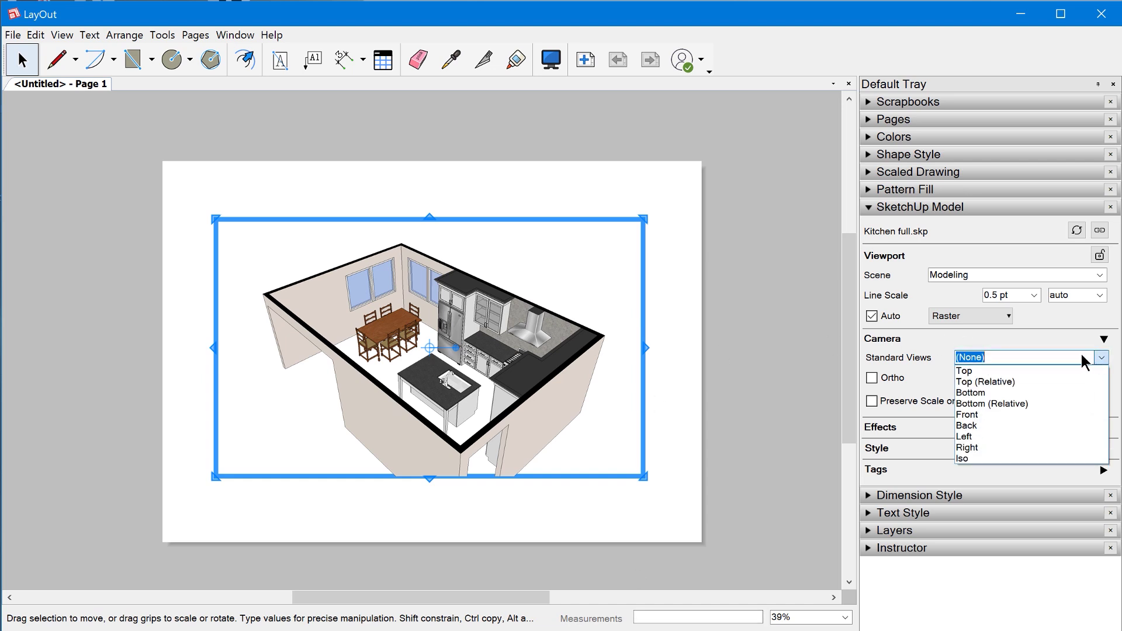
left_click(1033, 372)
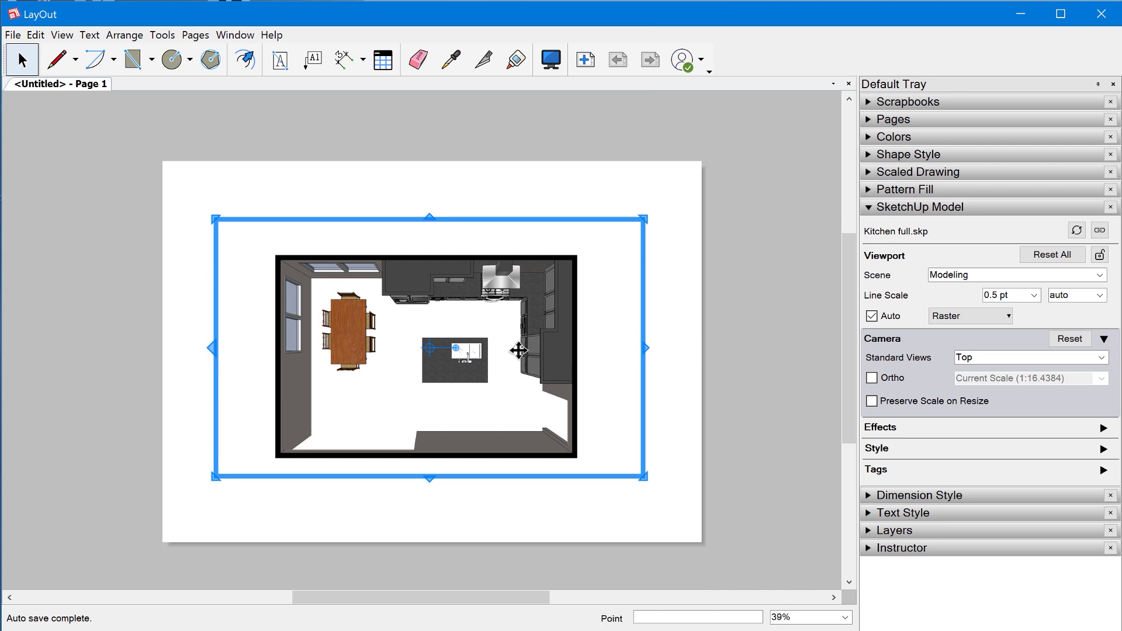
Orbit and zoom the kitchen viewport into a 3D perspective of the cabinets, range hood and island.
double_click(518, 351)
mouse_move(459, 406)
left_mouse_down()
mouse_move(393, 362)
mouse_move(408, 303)
mouse_move(426, 289)
mouse_move(364, 292)
left_mouse_up()
right_click(368, 292)
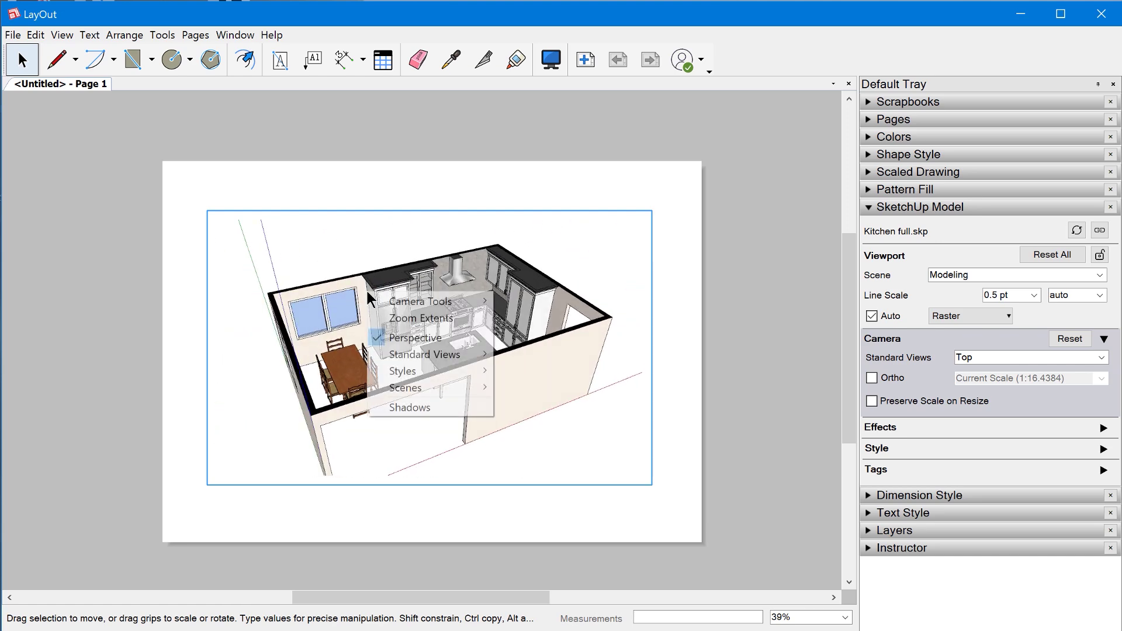
mouse_move(462, 302)
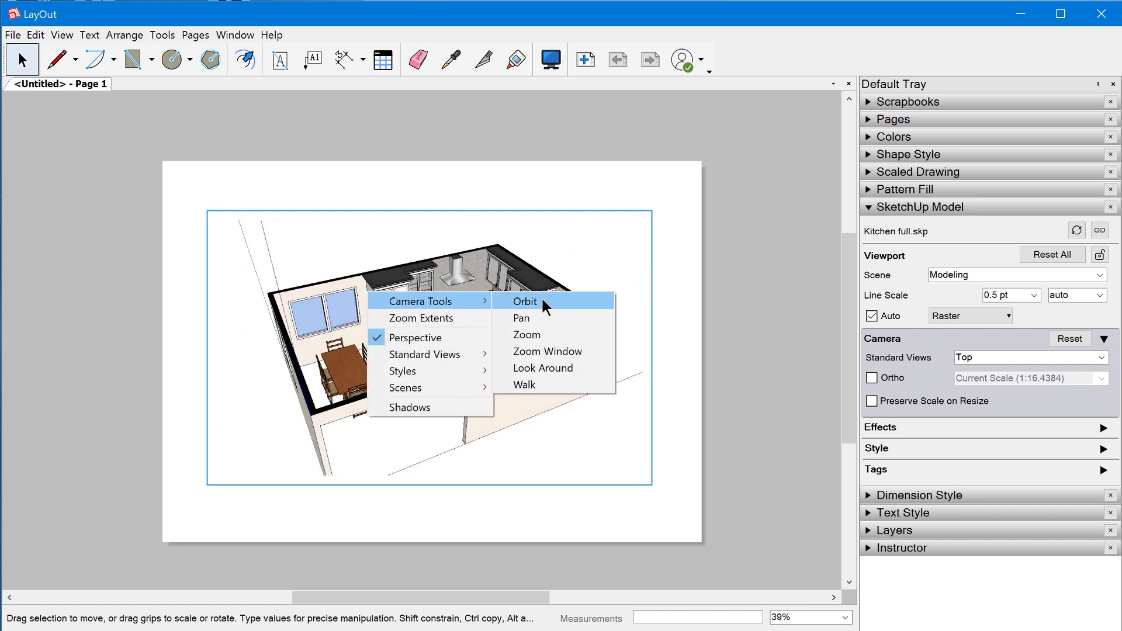
left_click(508, 261)
left_click_drag(426, 295, 494, 274)
scroll(494, 274, "up", 5)
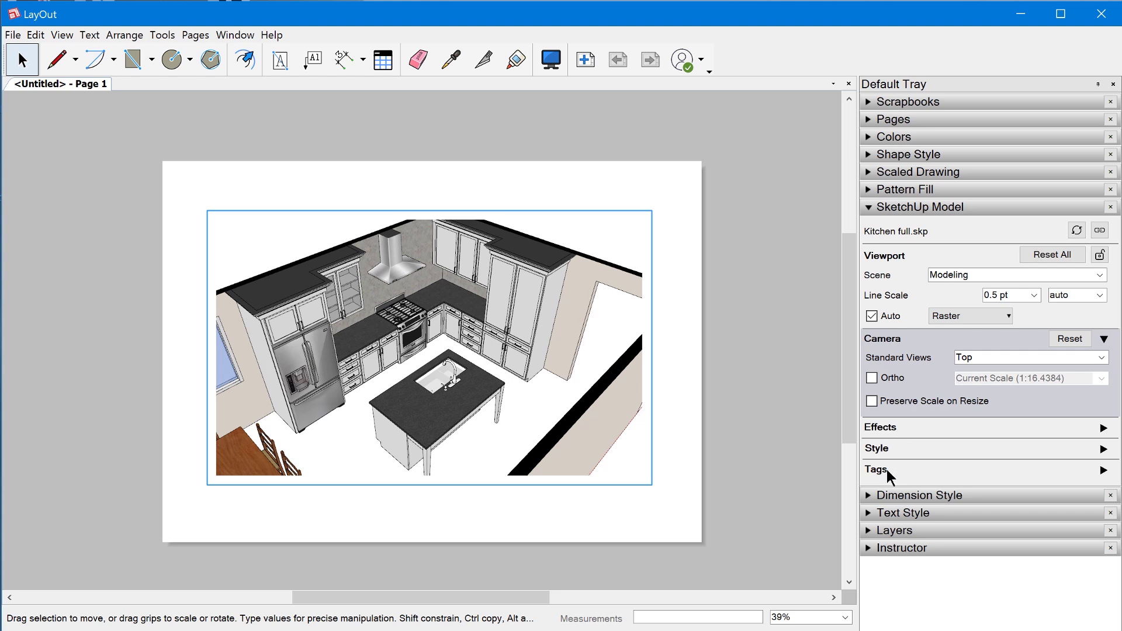
left_click(741, 356)
left_click(525, 270)
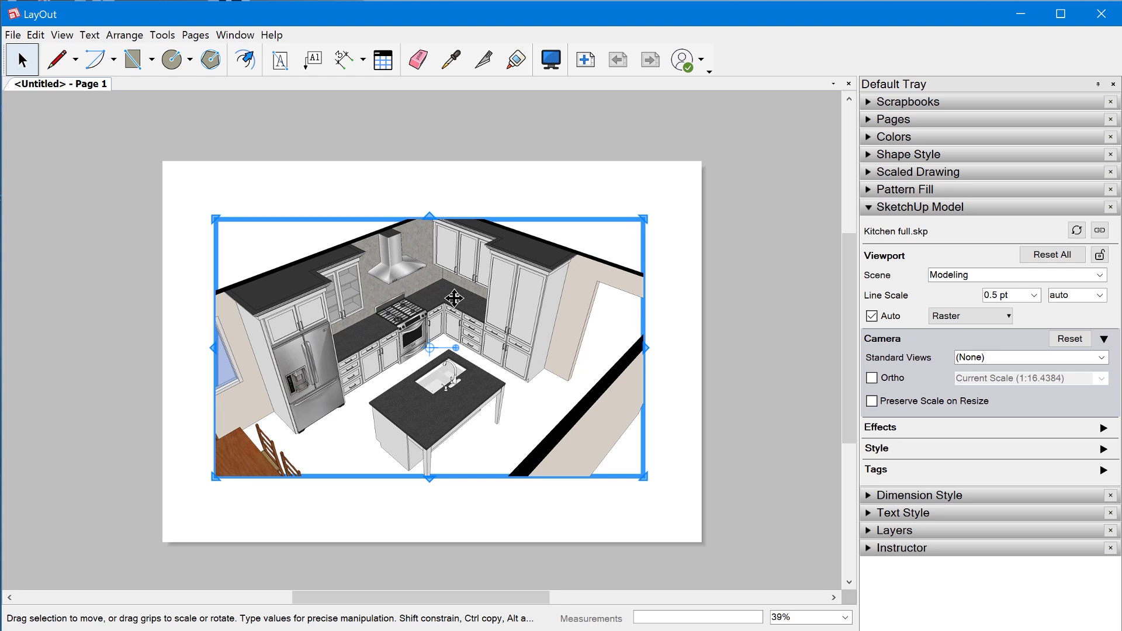
double_click(454, 298)
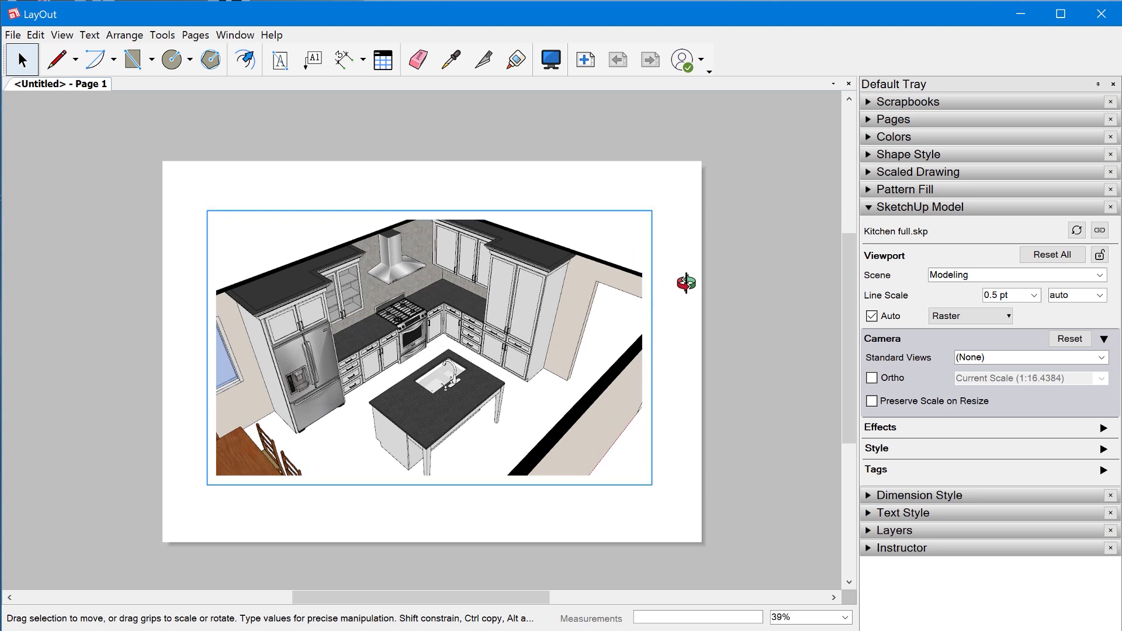
Uncheck Enable SketchUp model editing in LayOut's General preferences, then reselect the kitchen viewport.
left_click(686, 283)
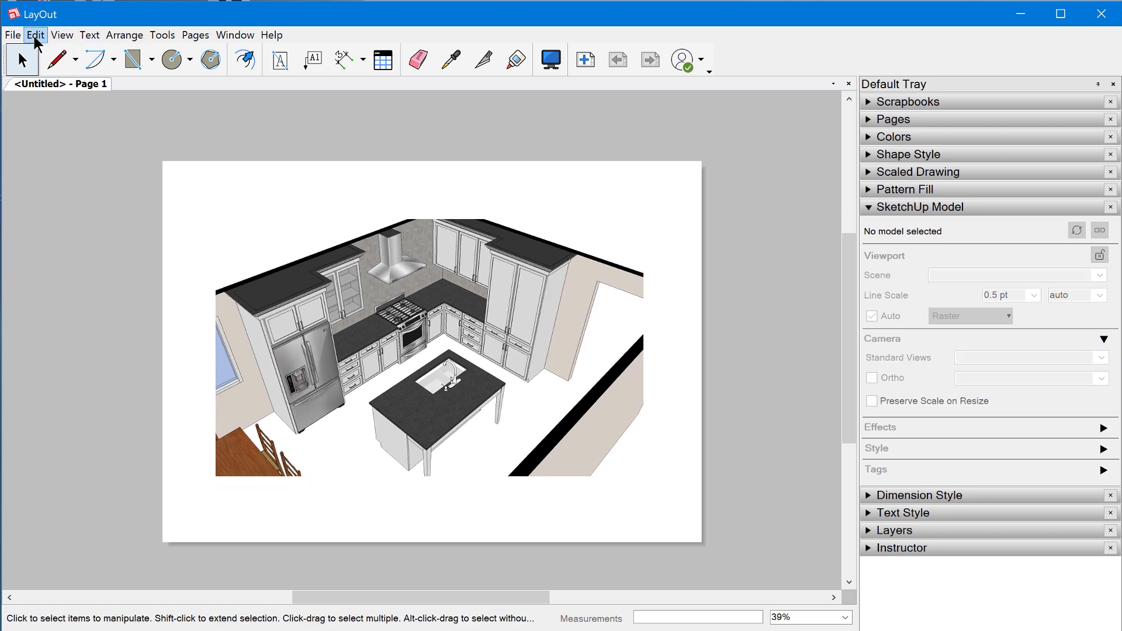
left_click(35, 36)
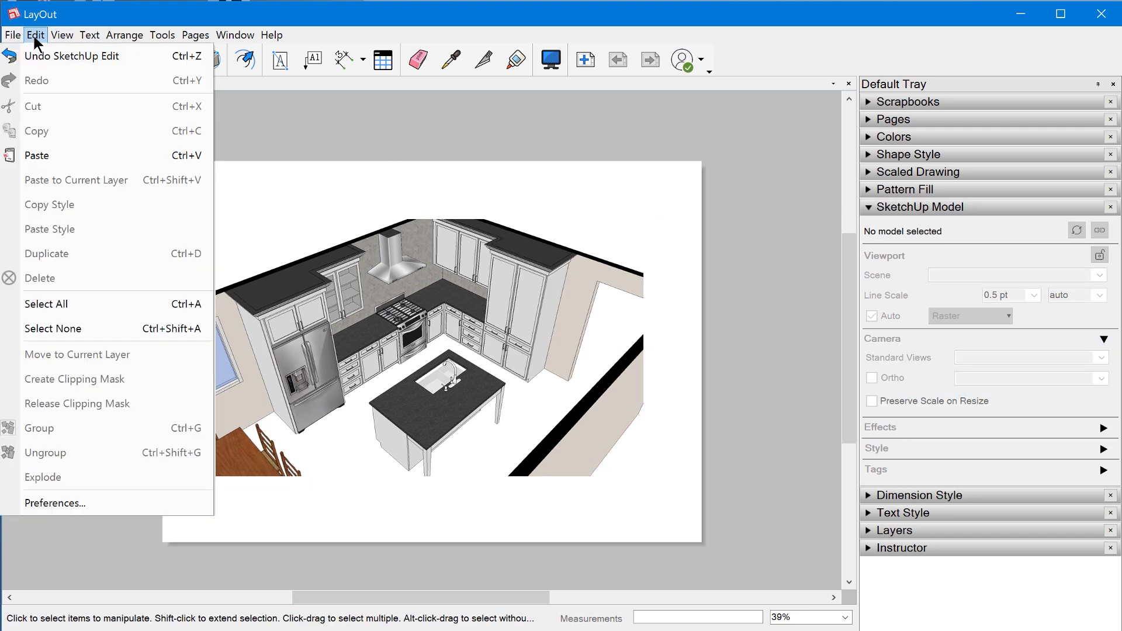
left_click(69, 498)
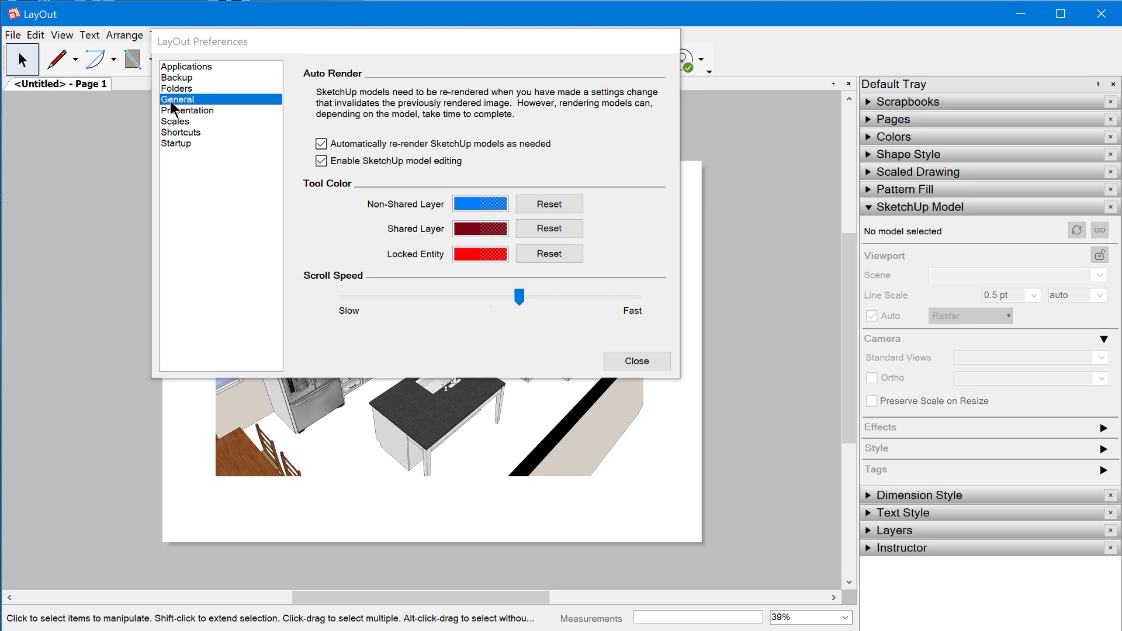
left_click(324, 165)
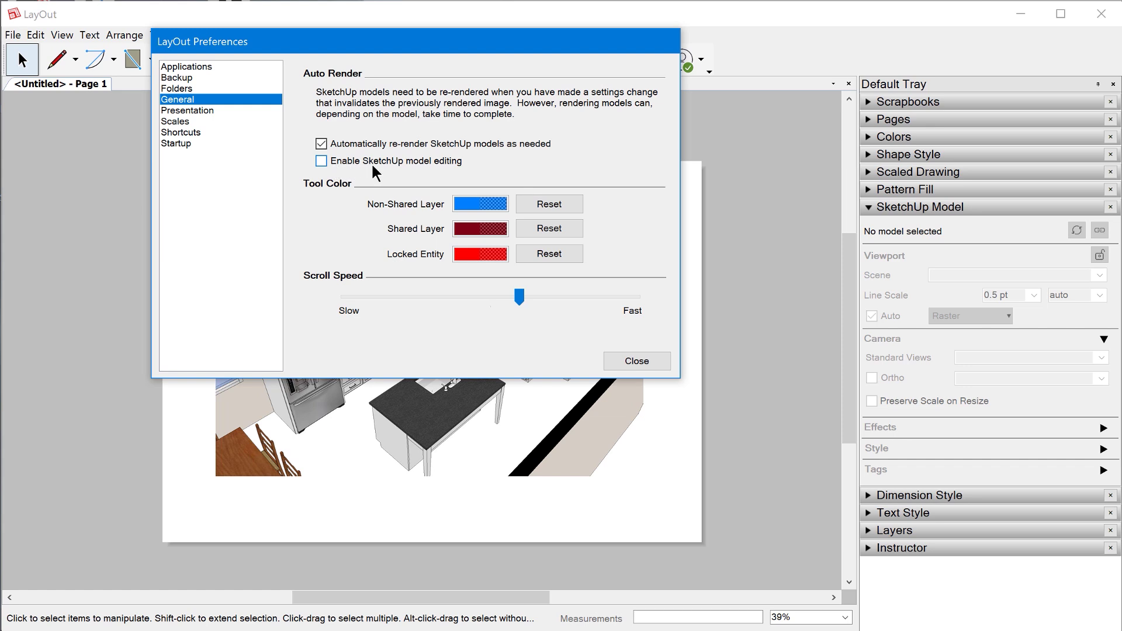
left_click(636, 361)
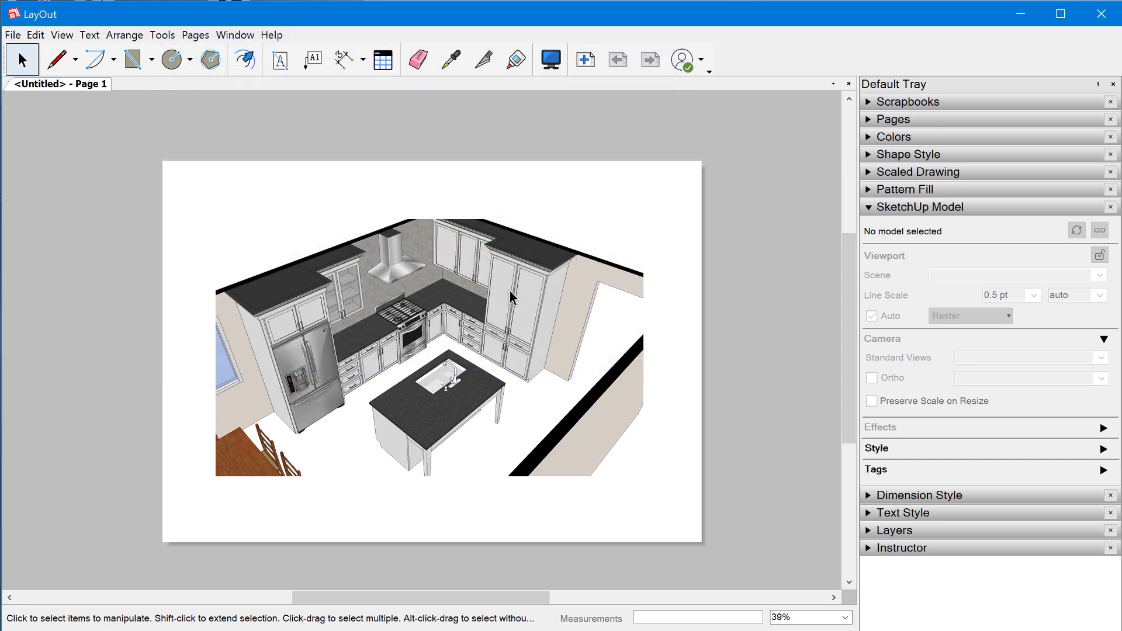
left_click(526, 276)
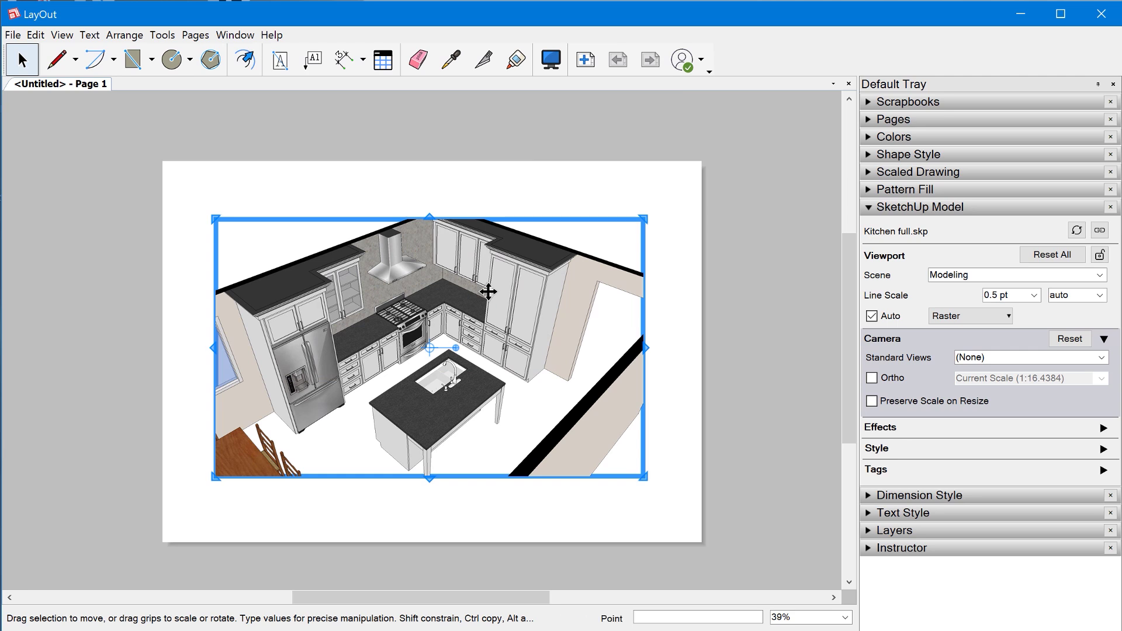